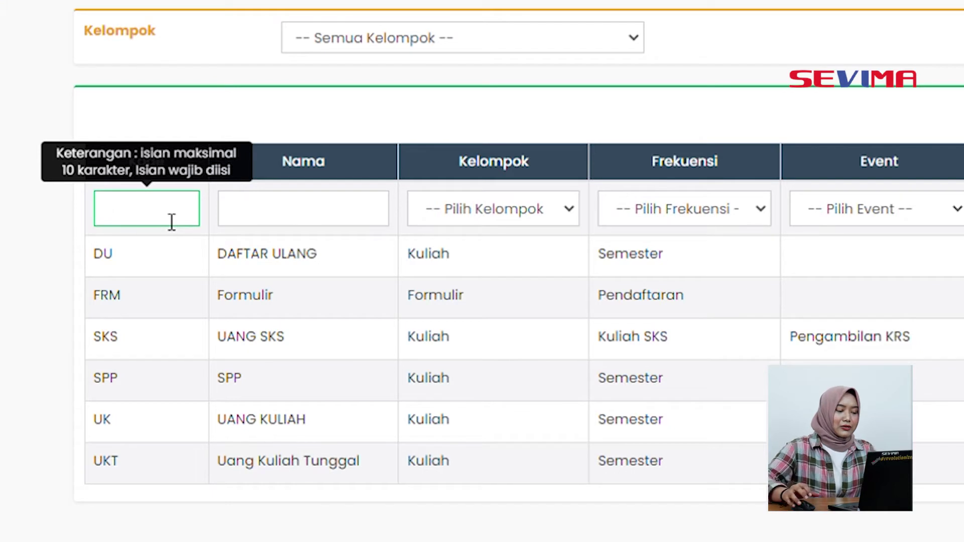
# Enter code WSD and name Wisuda for the new bill type and assign it to the Wisuda group
pyautogui.write('WSD')
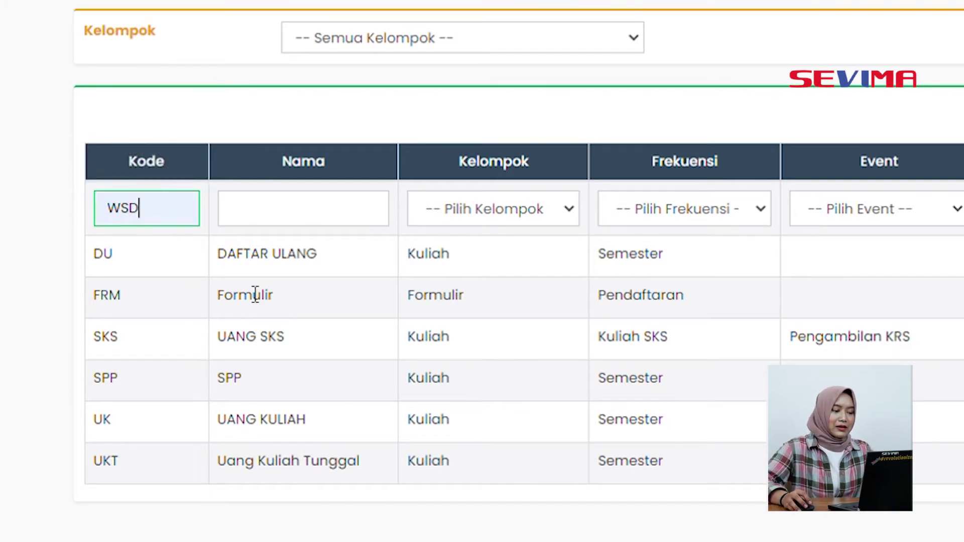
pyautogui.click(273, 223)
pyautogui.write('FORMULIR')
pyautogui.hotkey('ctrl', 'a')
pyautogui.write('Wisuda')
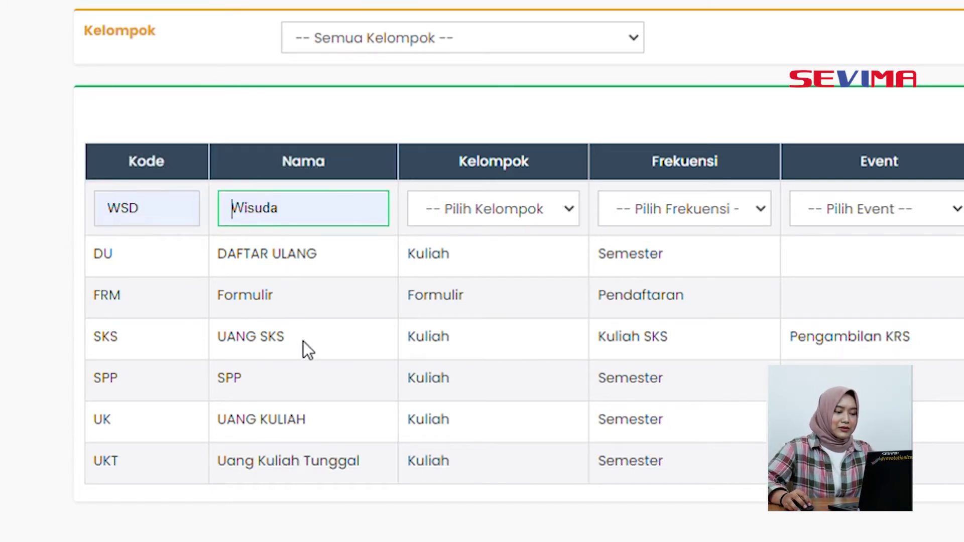
pyautogui.click(532, 209)
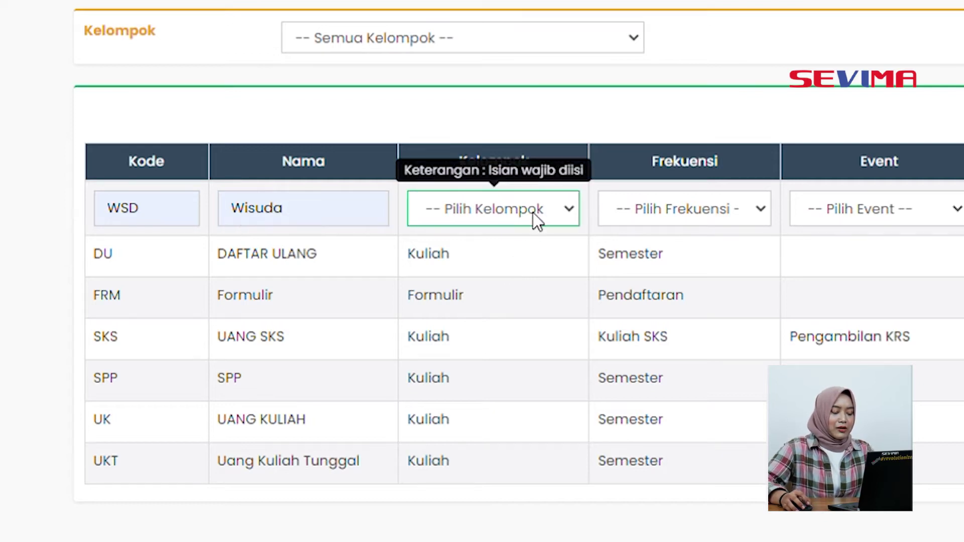
pyautogui.click(527, 278)
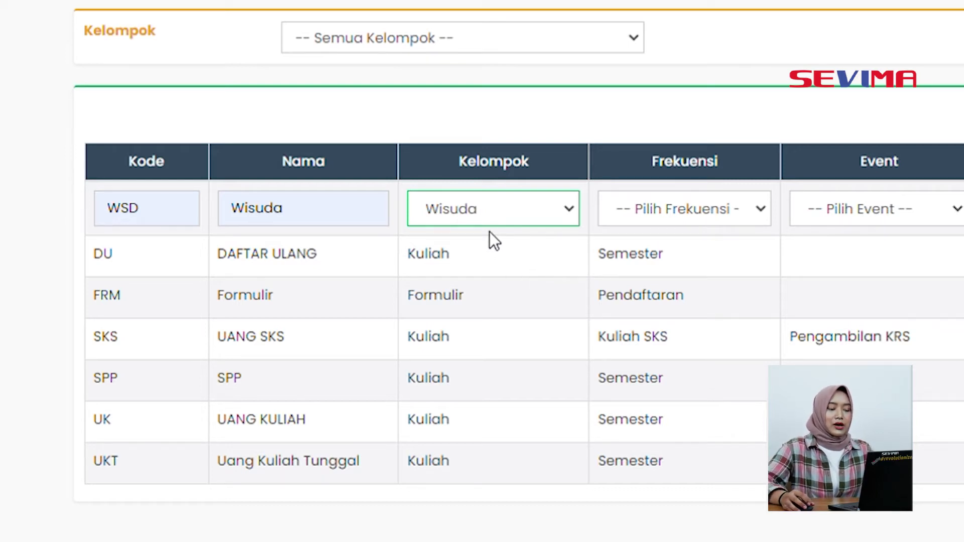
# Set the new bill type's frequency to Tiap Transaksi and its event to Mengikuti Wisuda
pyautogui.click(720, 210)
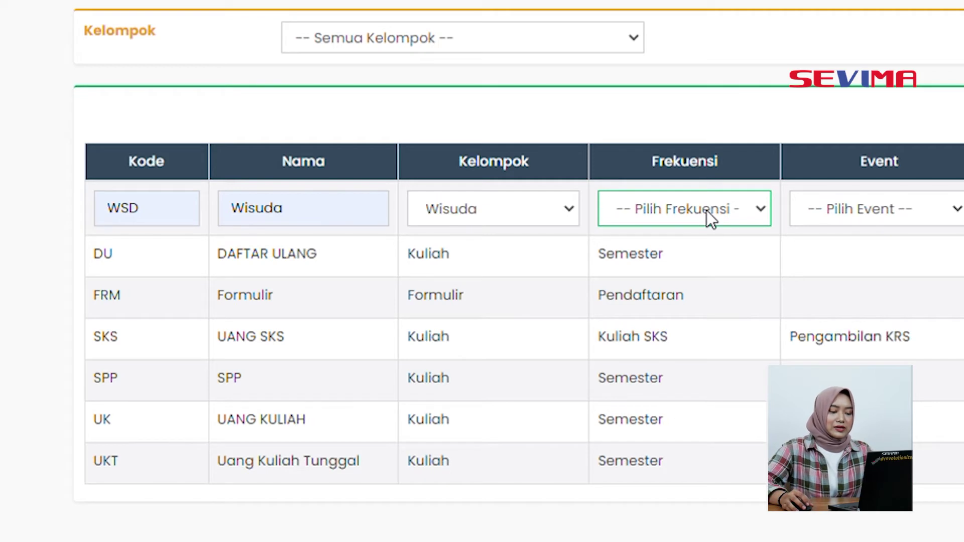
pyautogui.click(715, 470)
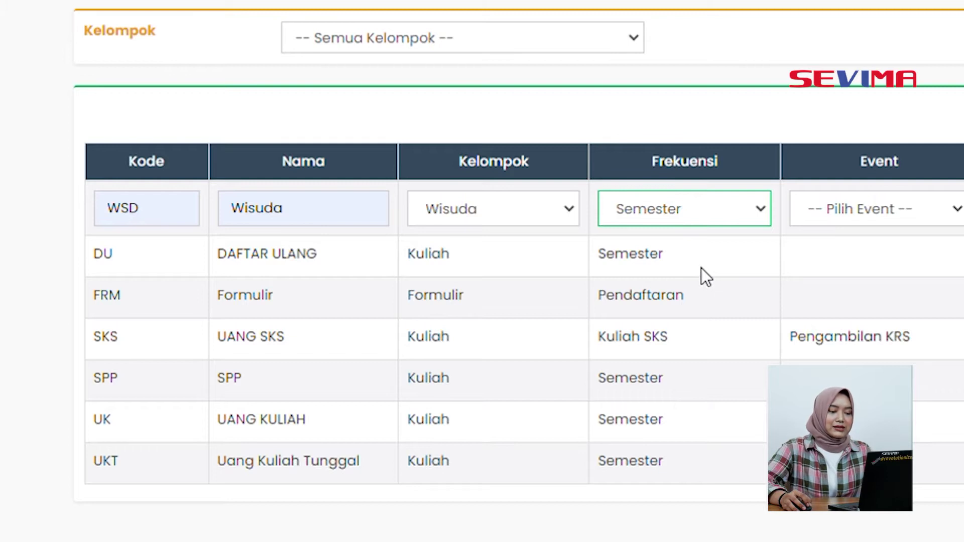
pyautogui.press('Down')
pyautogui.press('Tab')
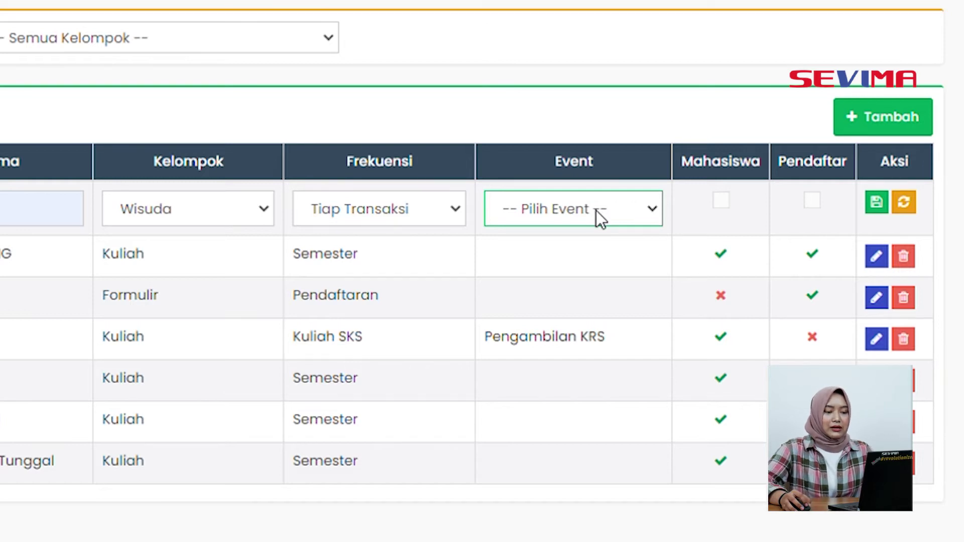
pyautogui.press('Down')
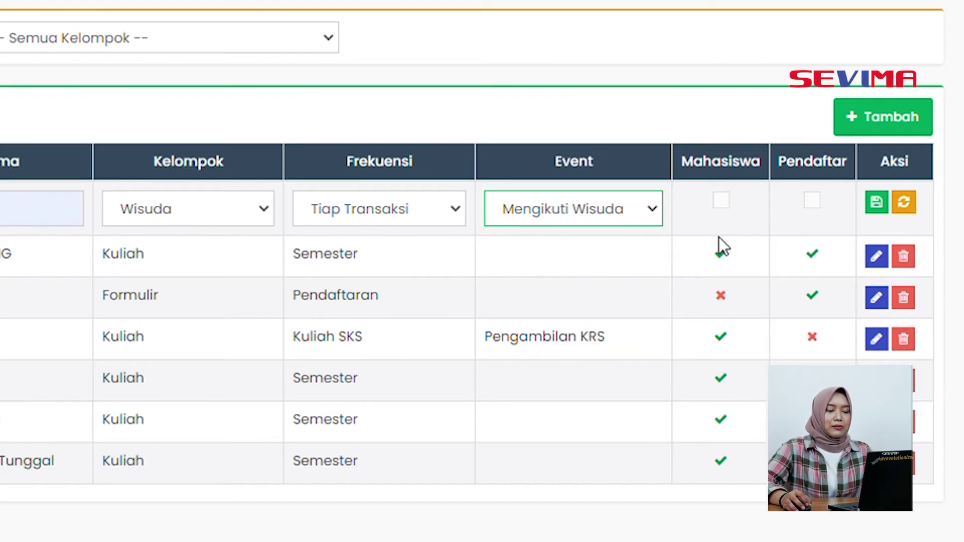
# Make the Wisuda bill type apply to Mahasiswa and save it
pyautogui.click(723, 203)
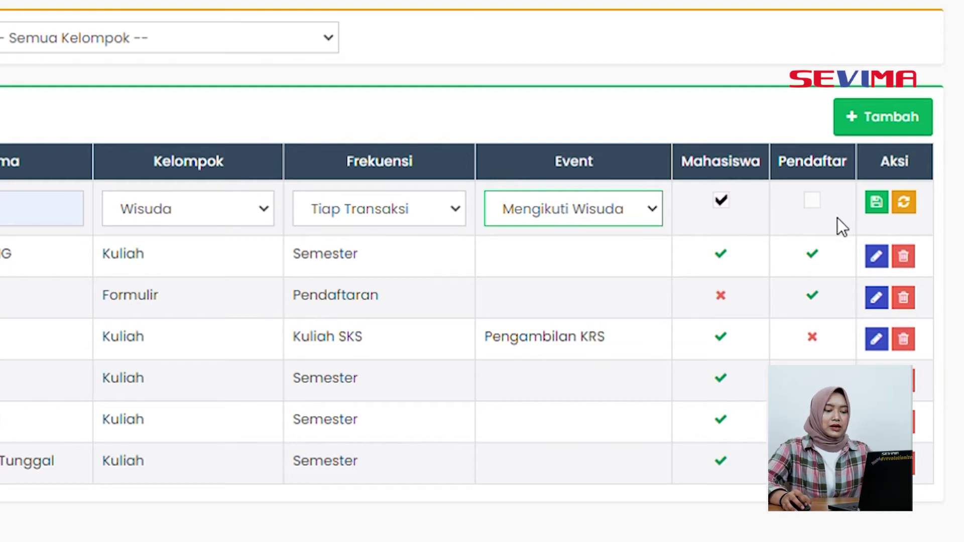
pyautogui.click(877, 205)
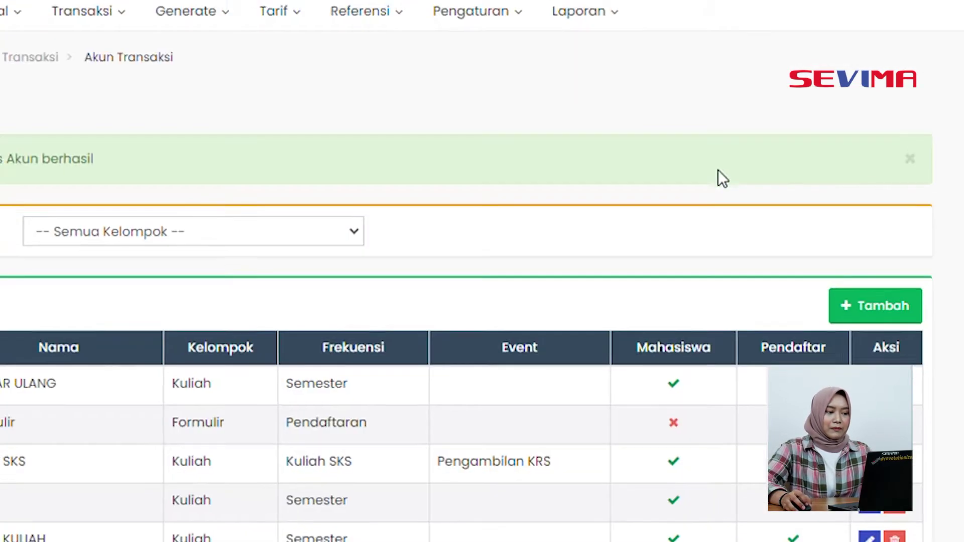
pyautogui.scroll(-2, 569, 328)
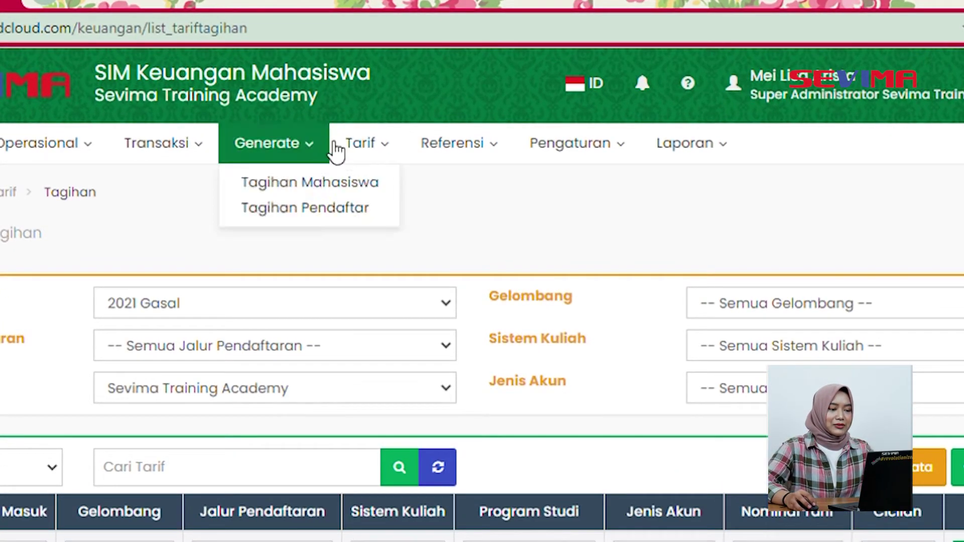
# Go to the Tagihan tariff page and choose entry period 2021 Gasal, the Gelombang, PMB Mandiri path and Reguler study system for the new tariff
pyautogui.moveTo(412, 127)
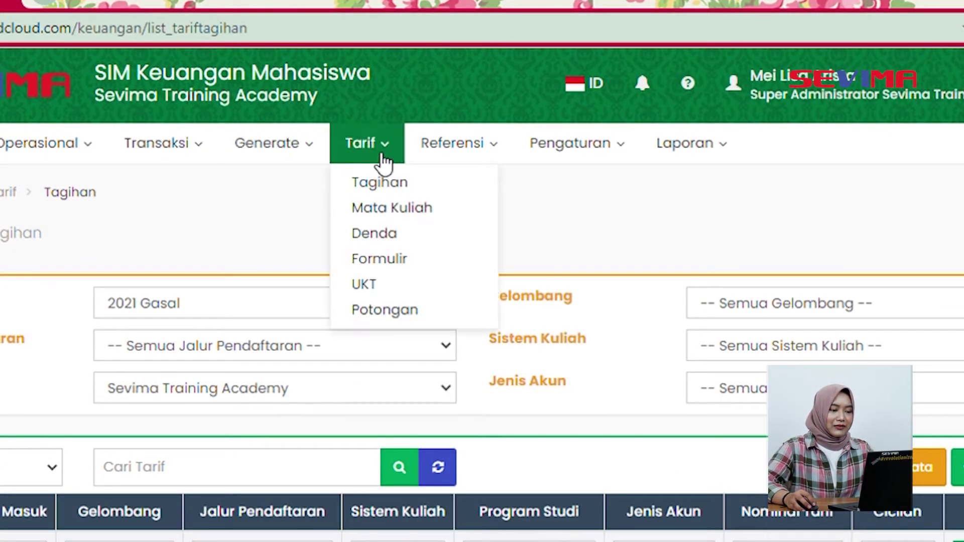
pyautogui.click(391, 185)
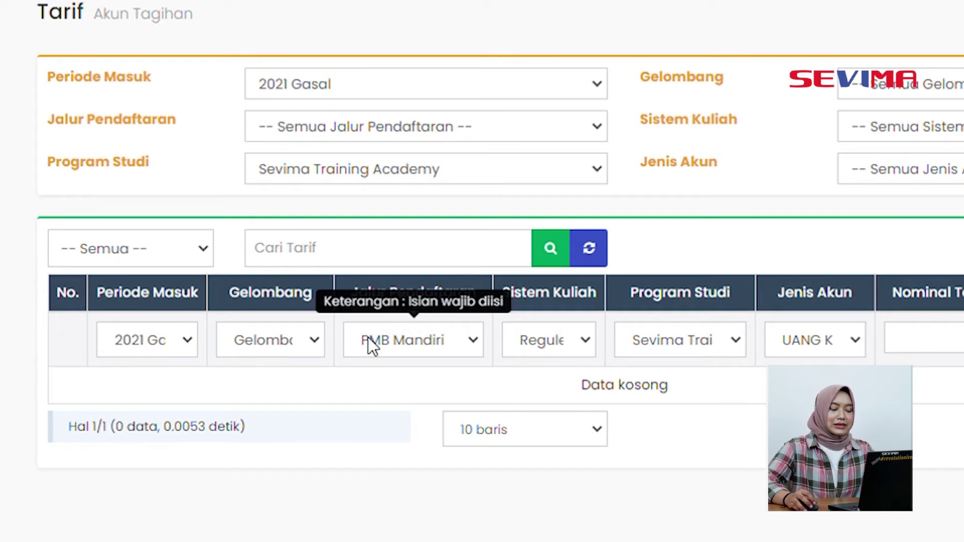
pyautogui.click(173, 339)
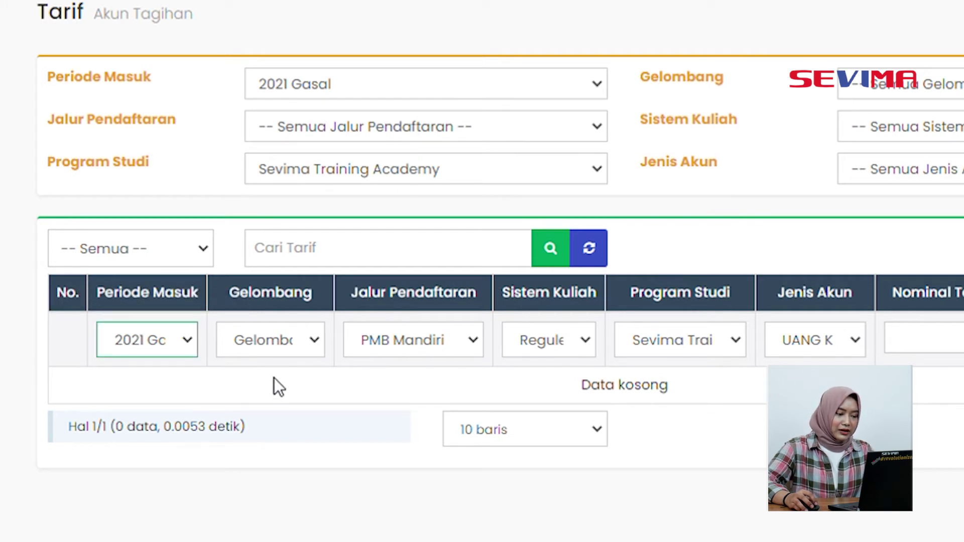
pyautogui.click(294, 345)
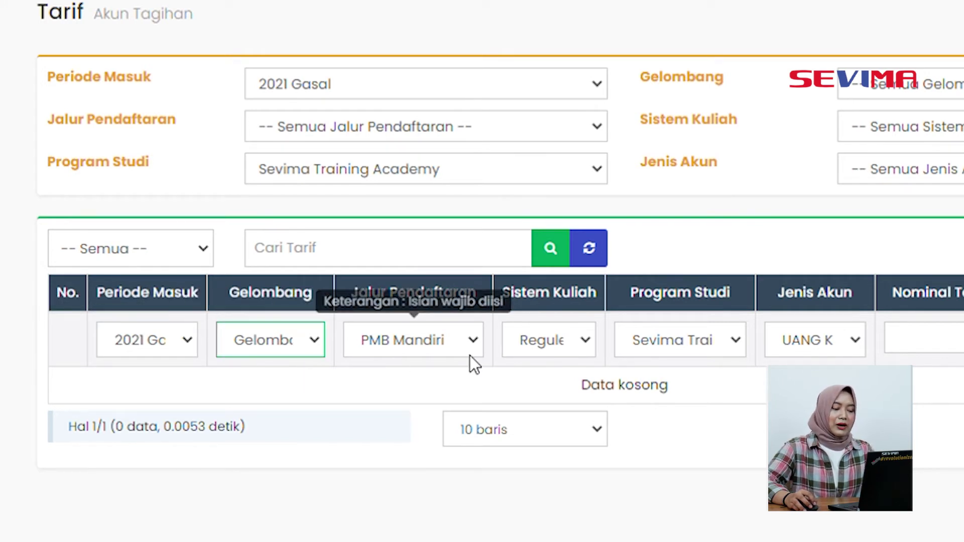
pyautogui.click(441, 341)
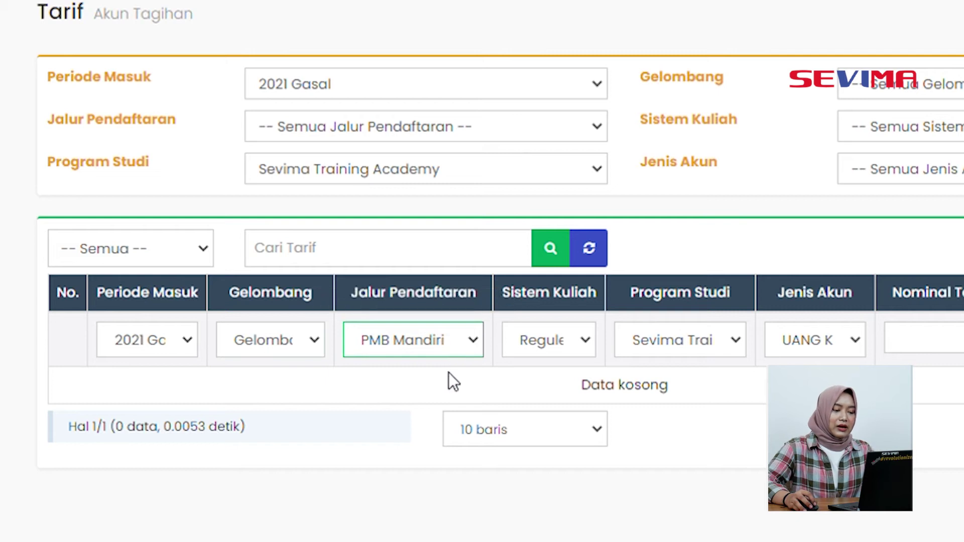
pyautogui.click(552, 341)
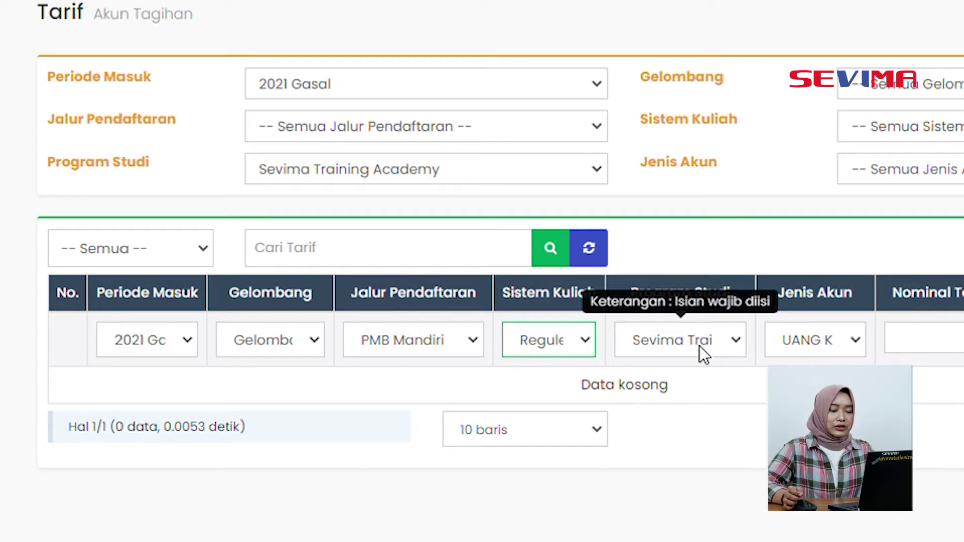
# Set the new tariff's study program to the S1 - Teknik entry and its account type to SPP
pyautogui.press('Tab')
pyautogui.press('Down')
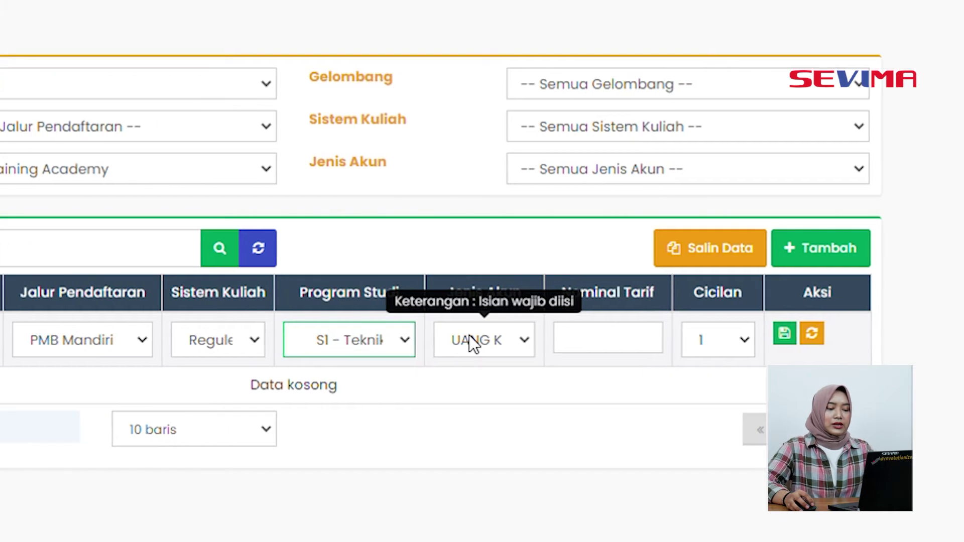
pyautogui.press('Tab')
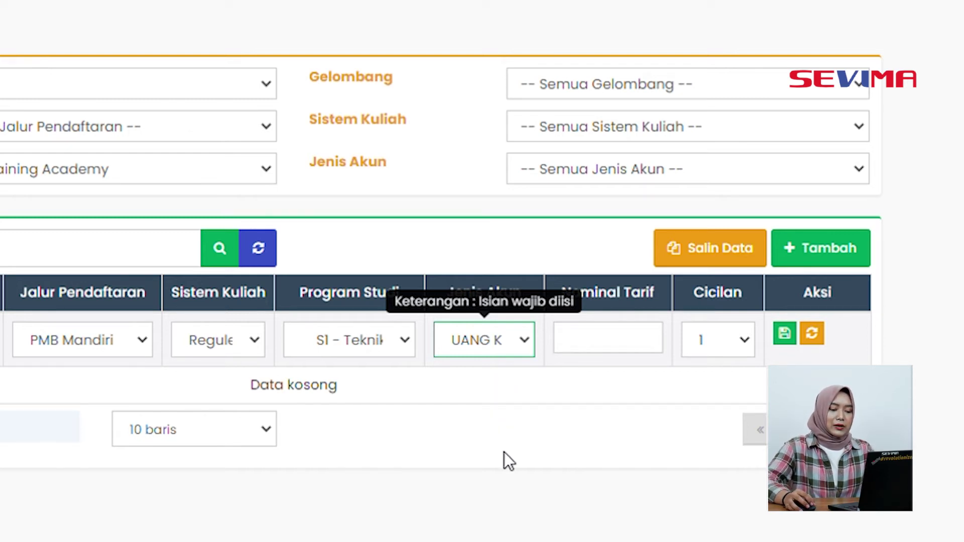
pyautogui.press('s')
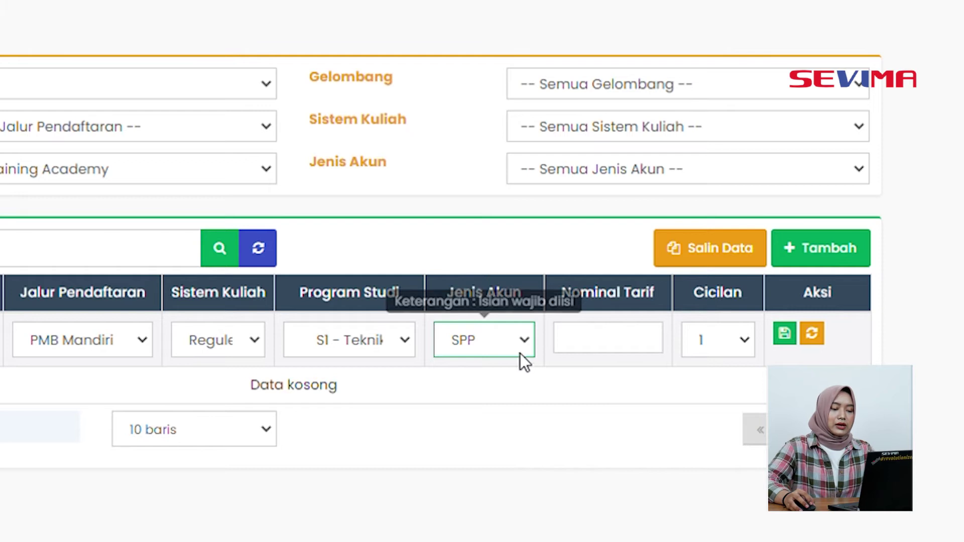
# Set the SPP tariff amount to 1000000 with 1 installment and save the tariff
pyautogui.click(620, 346)
pyautogui.click(631, 424)
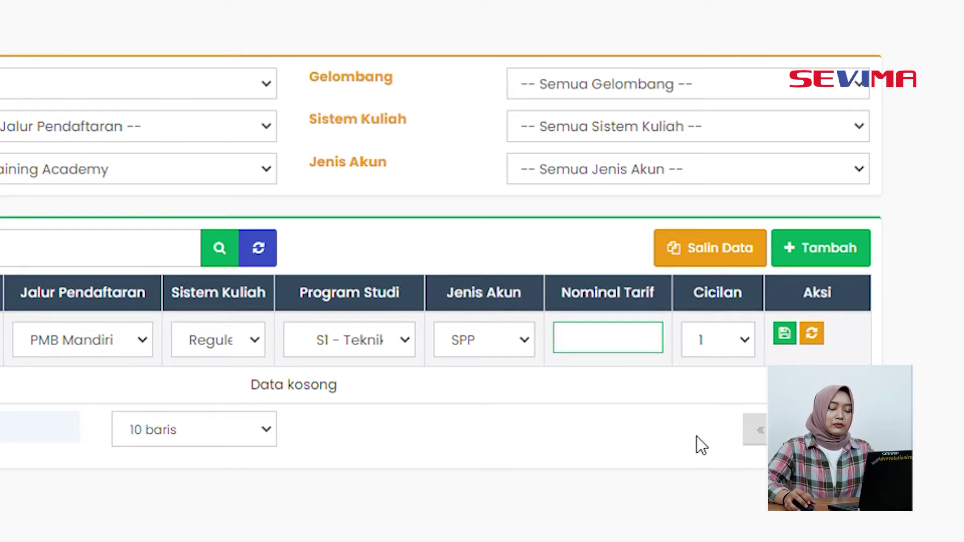
pyautogui.click(592, 369)
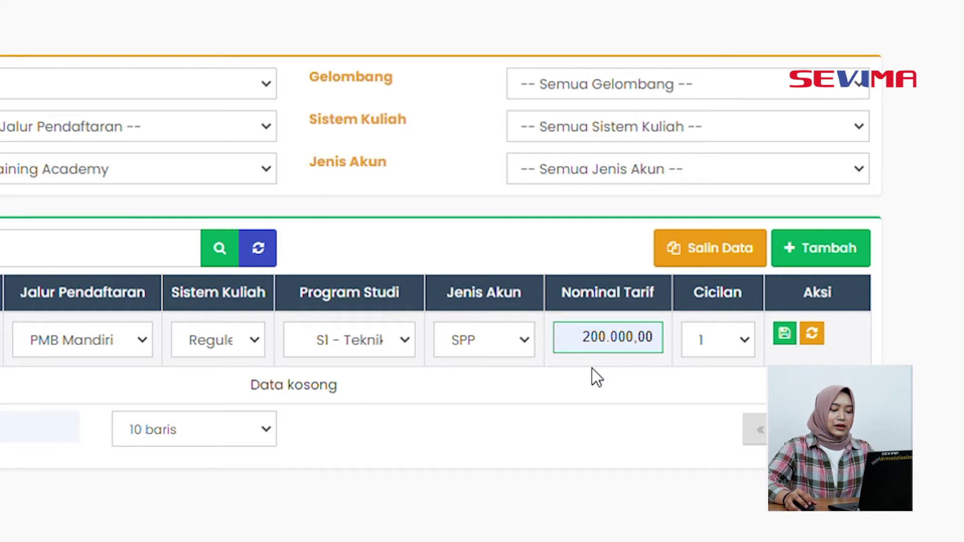
pyautogui.hotkey('ctrl', 'a')
pyautogui.write('10000')
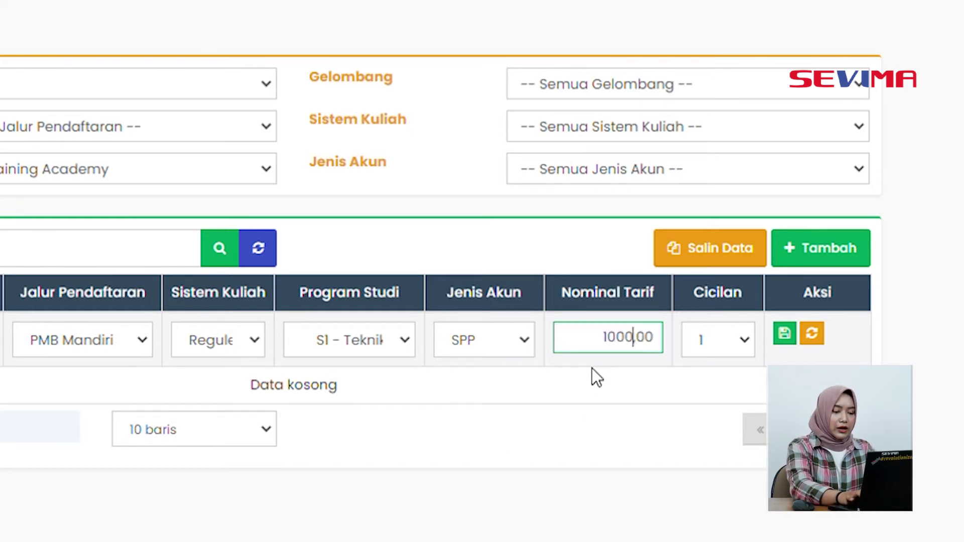
pyautogui.write('00')
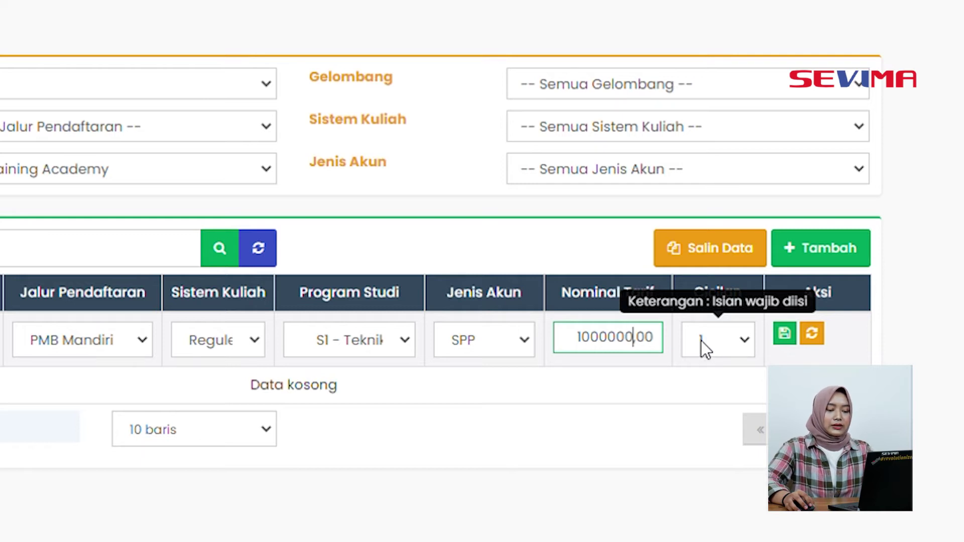
pyautogui.click(714, 344)
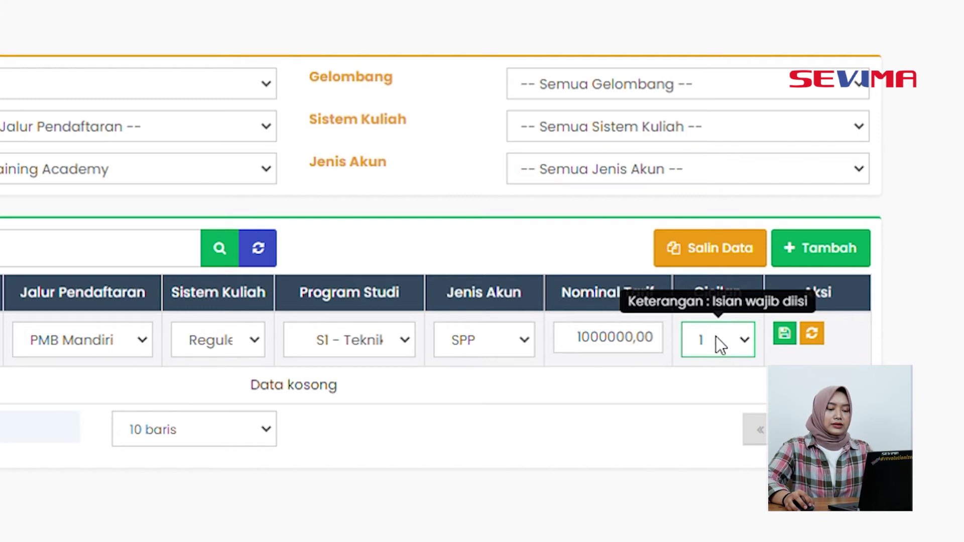
pyautogui.click(784, 335)
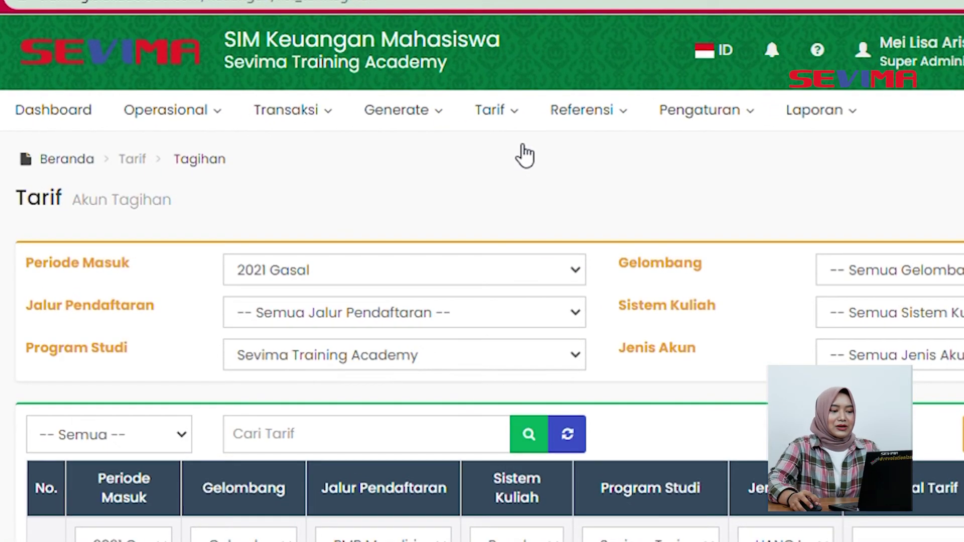
# Go to the Generate page for Tagihan Mahasiswa
pyautogui.click(341, 123)
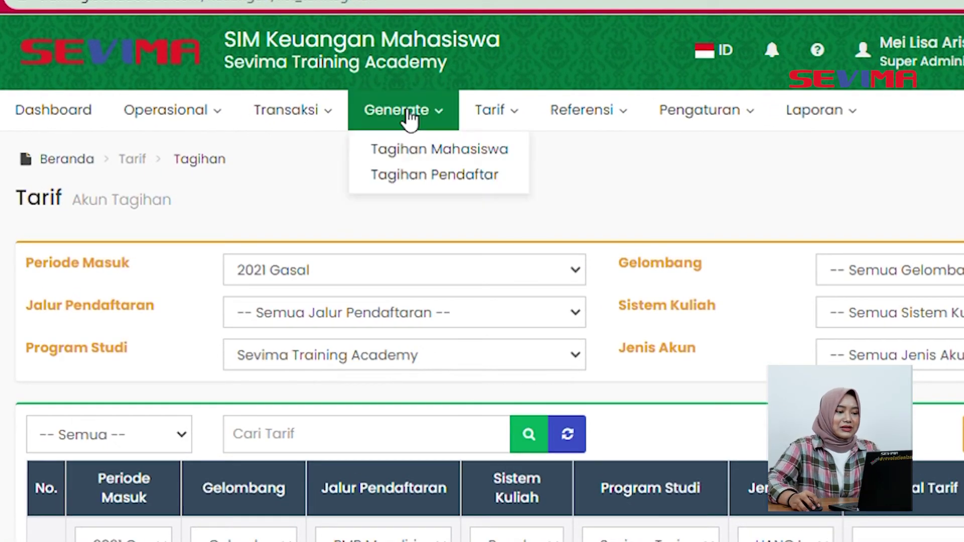
pyautogui.click(442, 150)
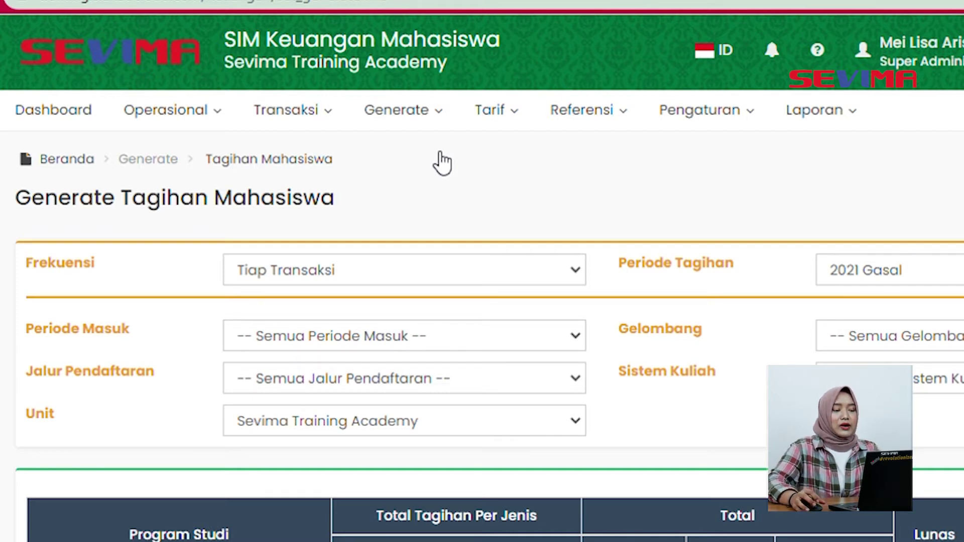
pyautogui.click(420, 124)
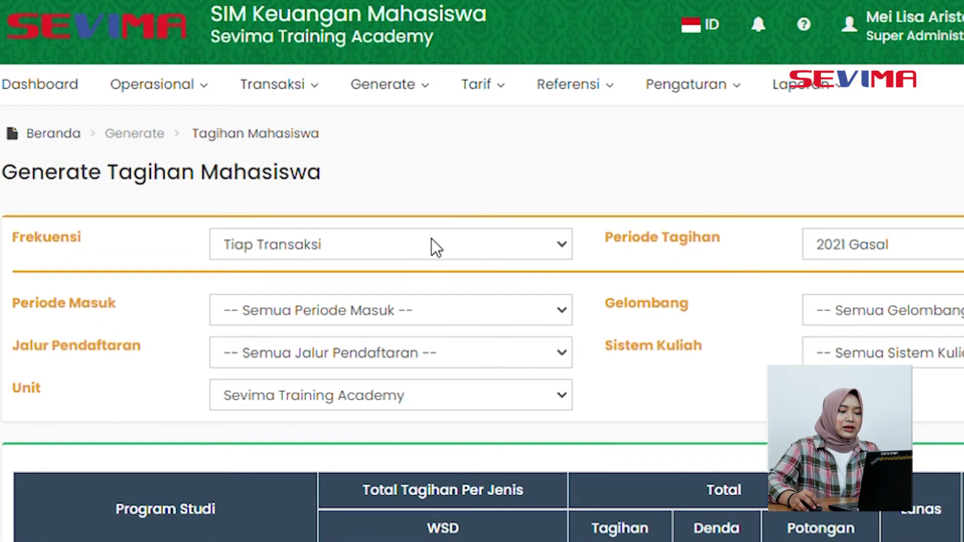
# Check the frequency assigned to each bill type in the Akun Transaksi reference list
pyautogui.click(607, 86)
pyautogui.moveTo(622, 129)
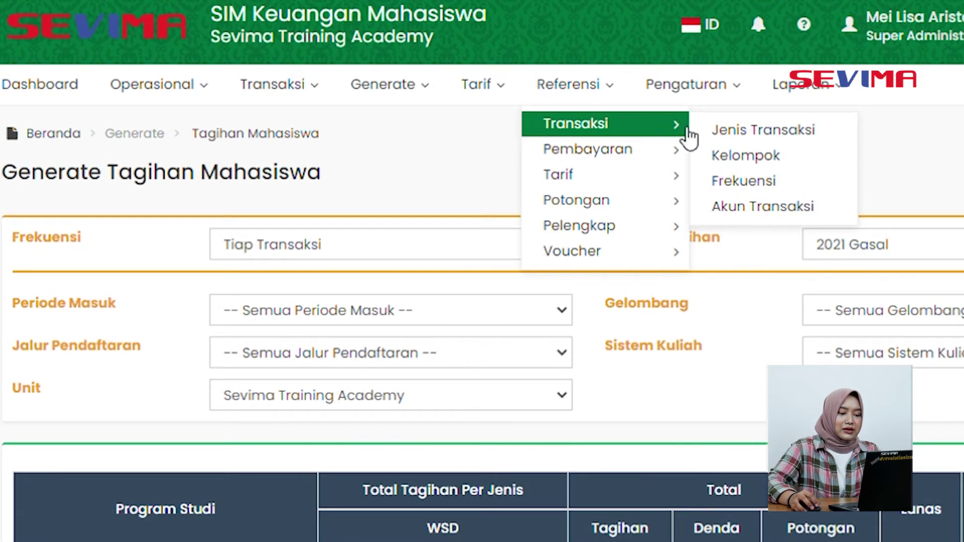
pyautogui.click(756, 221)
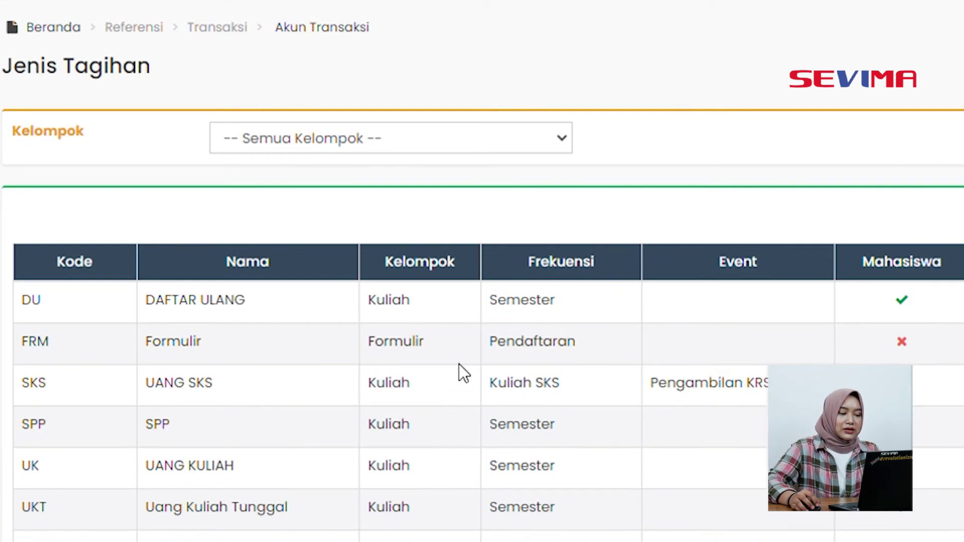
pyautogui.moveTo(558, 430); pyautogui.dragTo(491, 430)
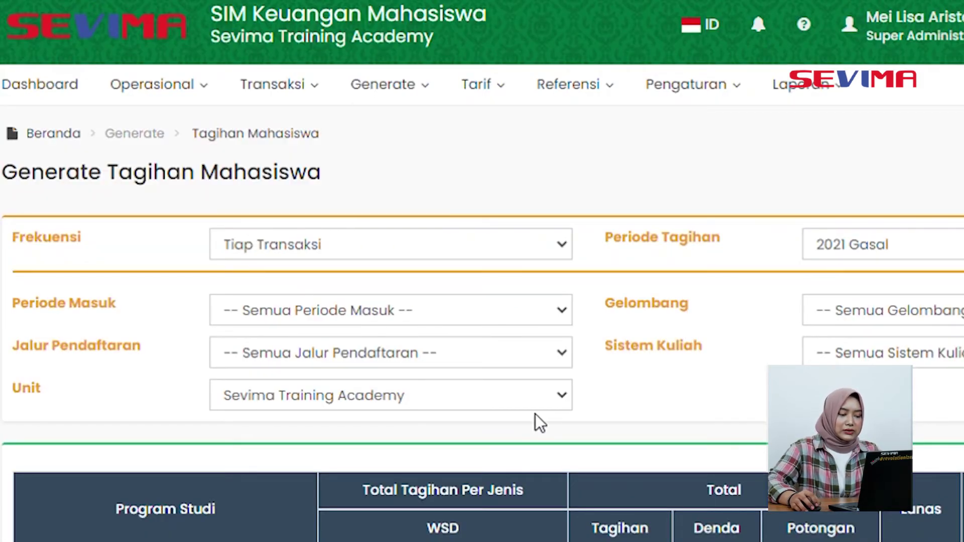
# Set the student bill generation's frequency to Semester and keep all registration paths included
pyautogui.click(424, 246)
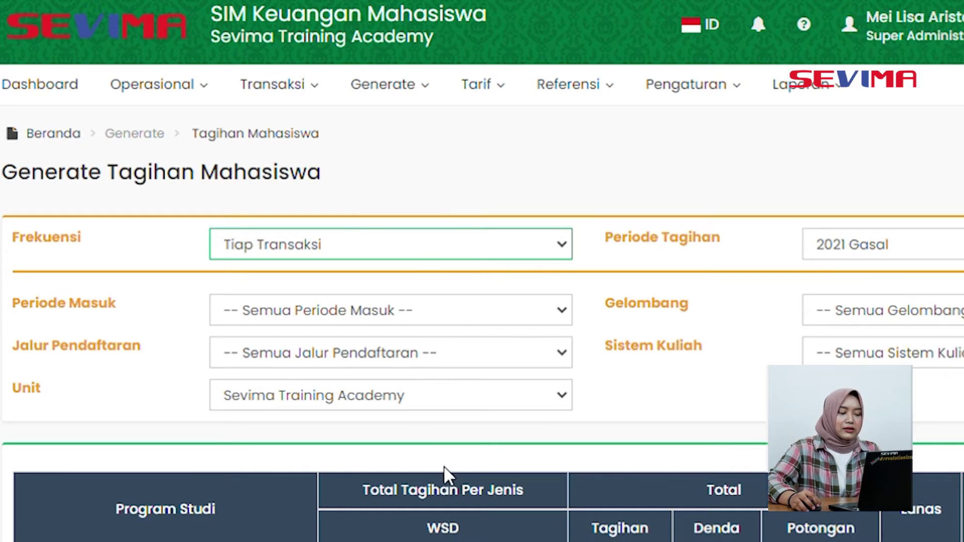
pyautogui.press('Down')
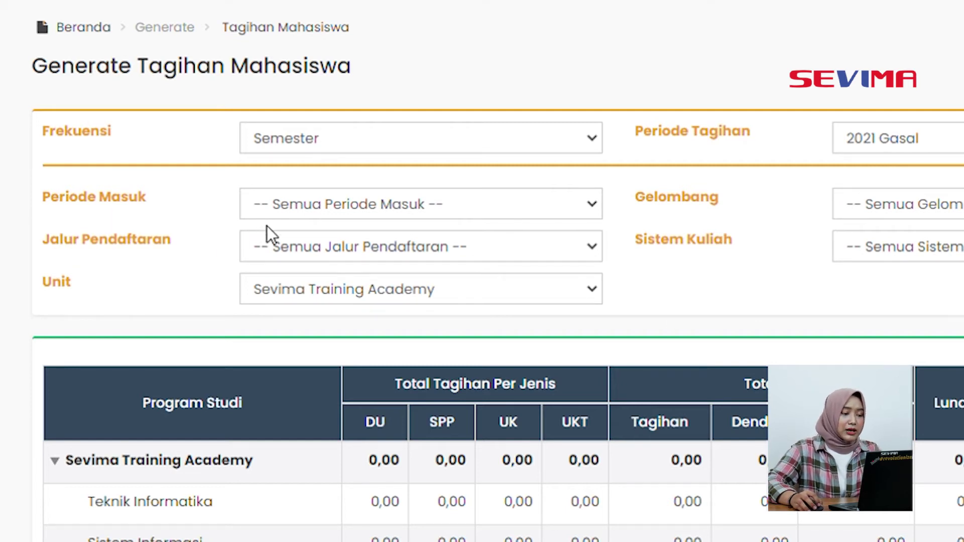
pyautogui.click(295, 250)
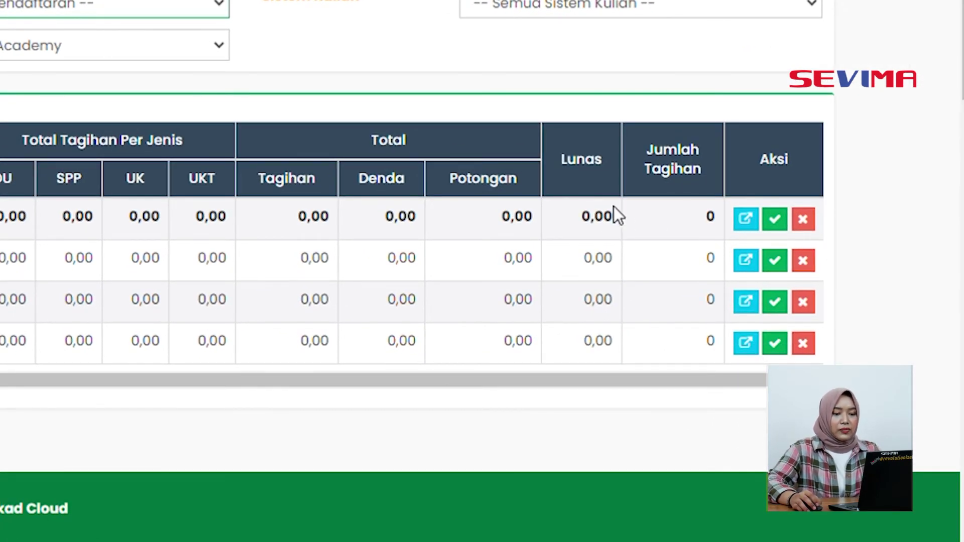
# Generate only the SPP bills for all of Sevima Training Academy, leaving out Daftar Ulang, Uang Kuliah and Uang Kuliah Tunggal
pyautogui.click(777, 221)
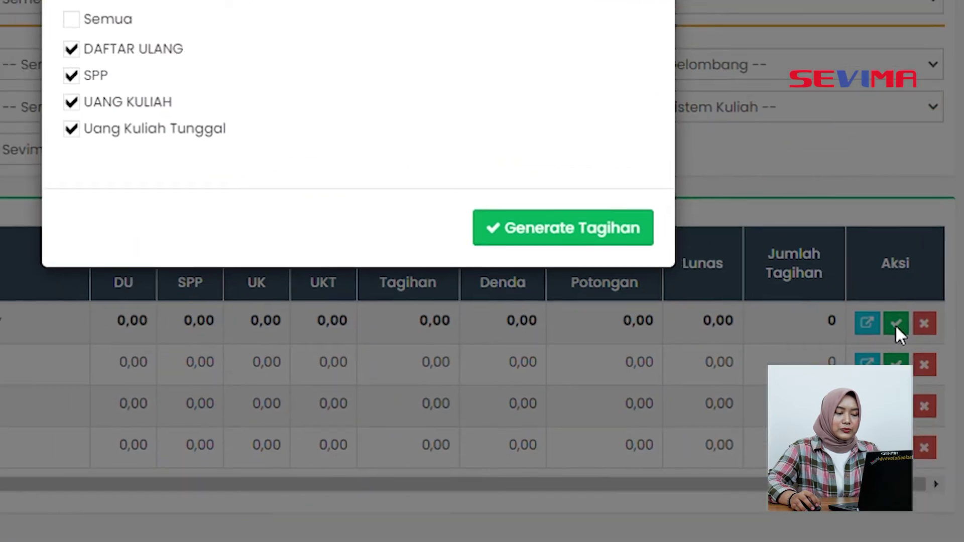
pyautogui.click(226, 145)
pyautogui.click(246, 194)
pyautogui.click(267, 221)
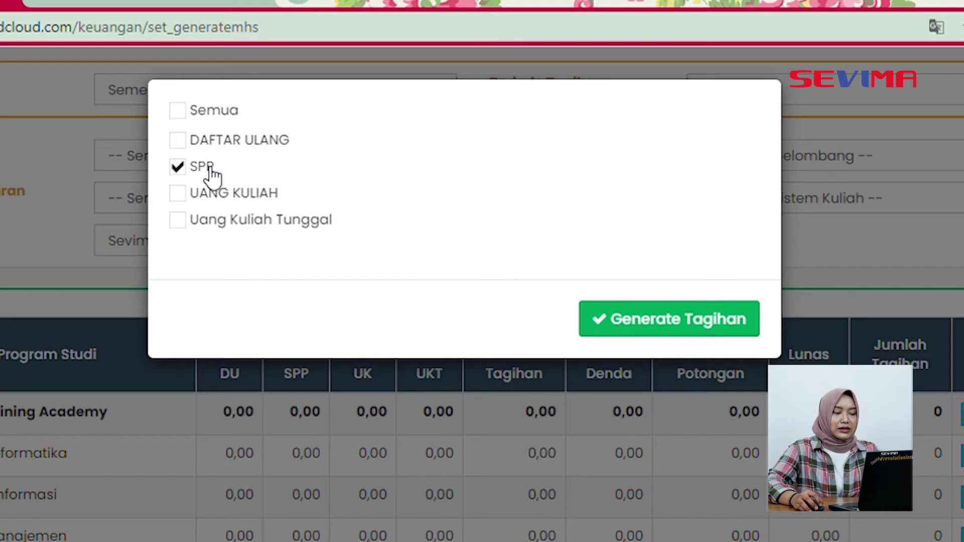
pyautogui.click(721, 335)
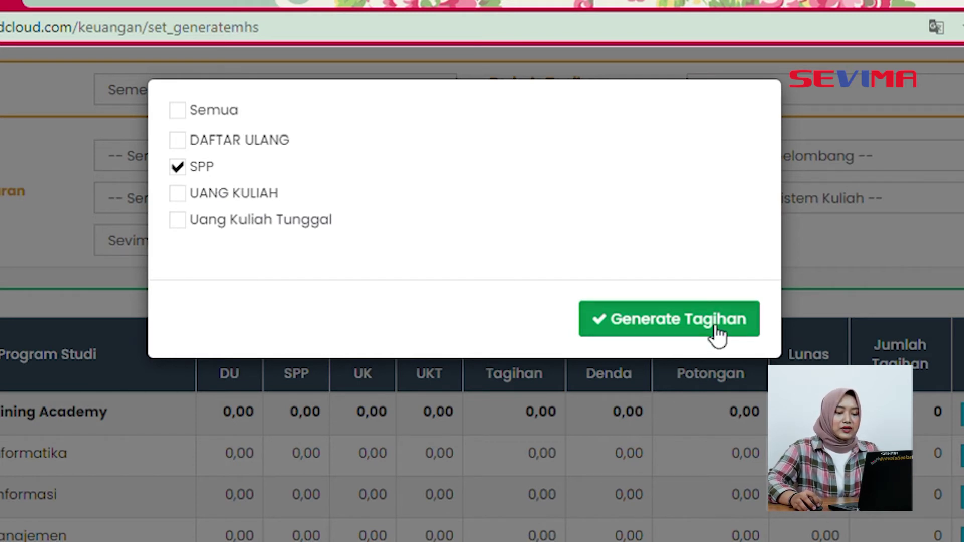
pyautogui.click(738, 196)
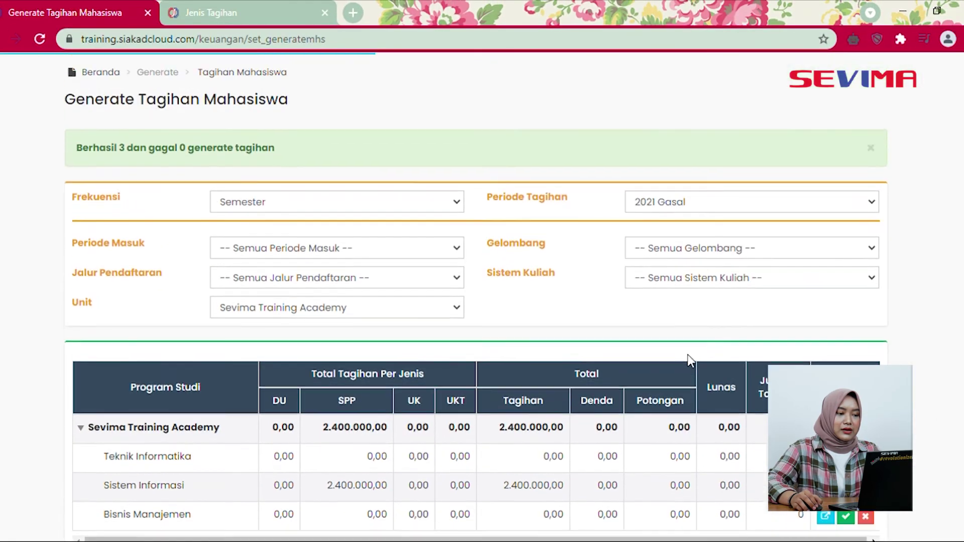
# Check the generation result and totals per study program, and review the students' bills in the Transaksi Tagihan list
pyautogui.scroll(-2, 690, 361)
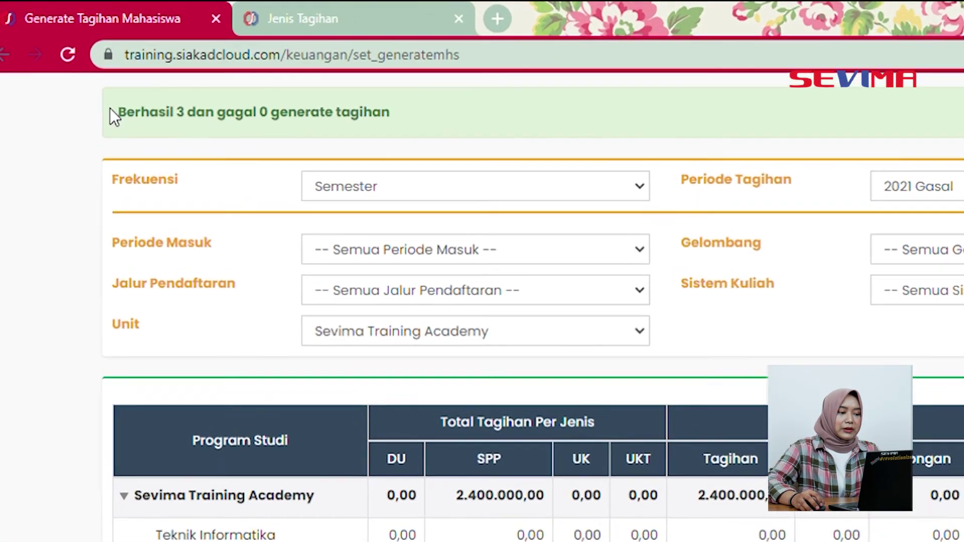
pyautogui.moveTo(109, 108); pyautogui.dragTo(203, 135)
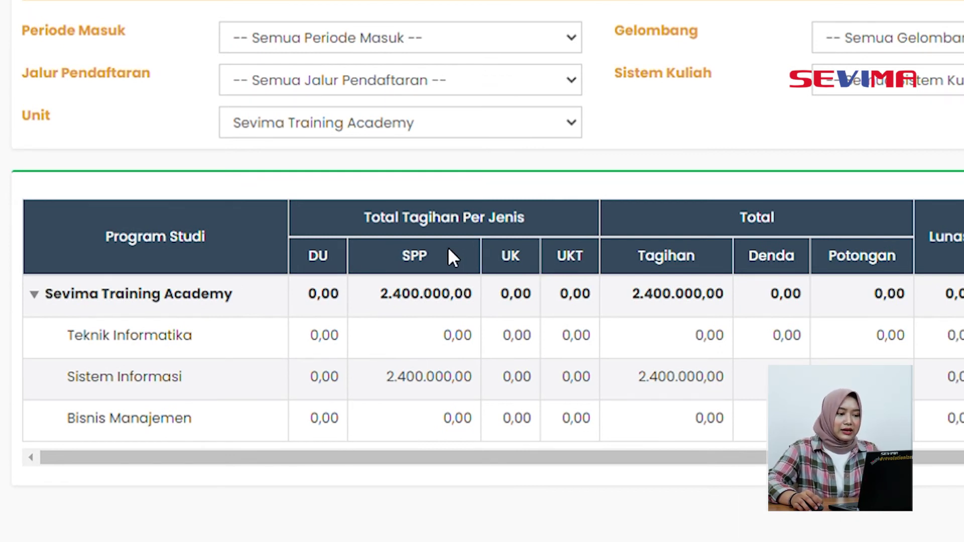
pyautogui.scroll(6, 448, 258)
pyautogui.click(314, 108)
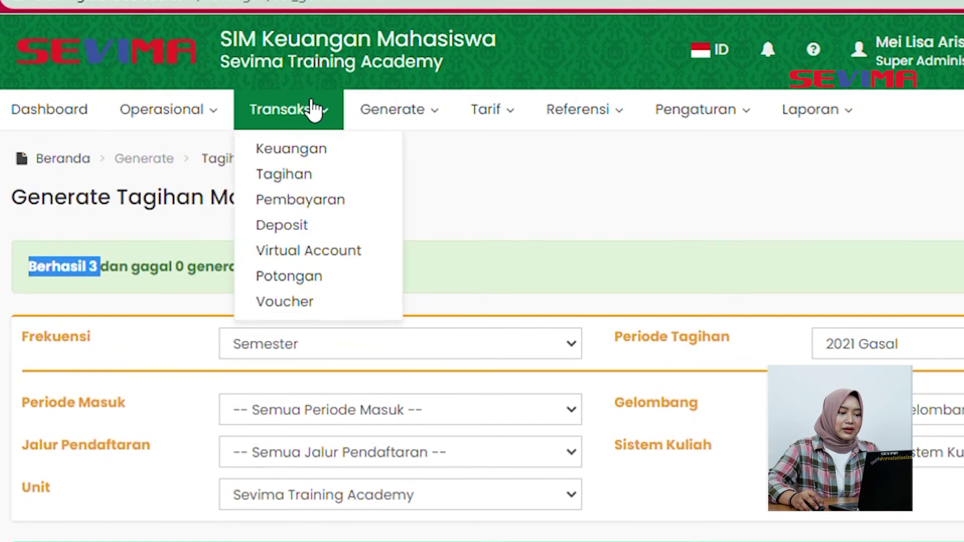
pyautogui.click(341, 180)
pyautogui.scroll(-5, 365, 209)
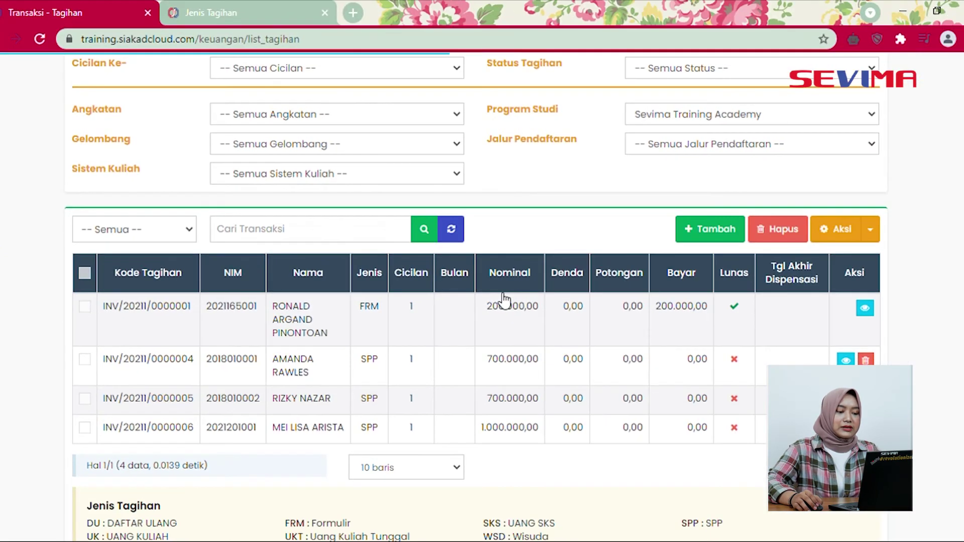
pyautogui.scroll(3, 413, 322)
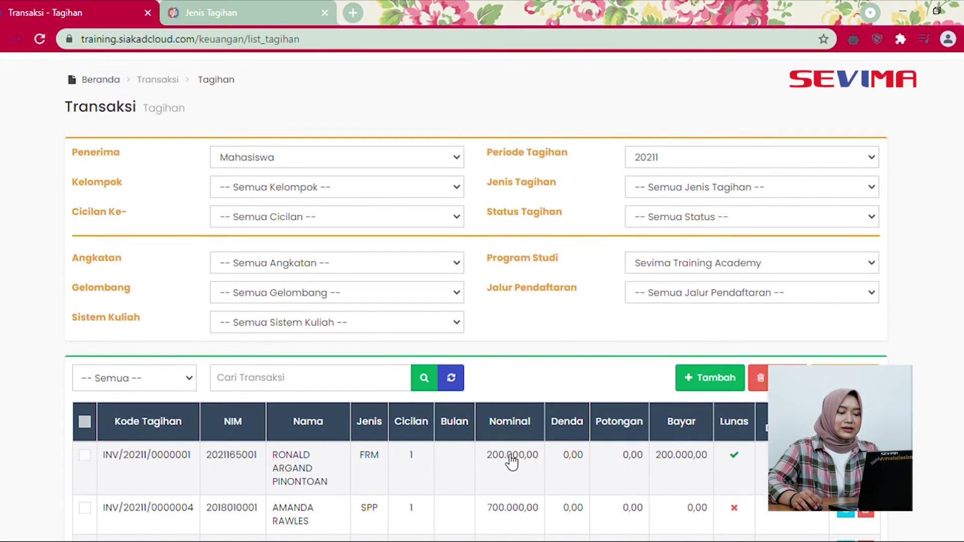
pyautogui.scroll(-1, 513, 340)
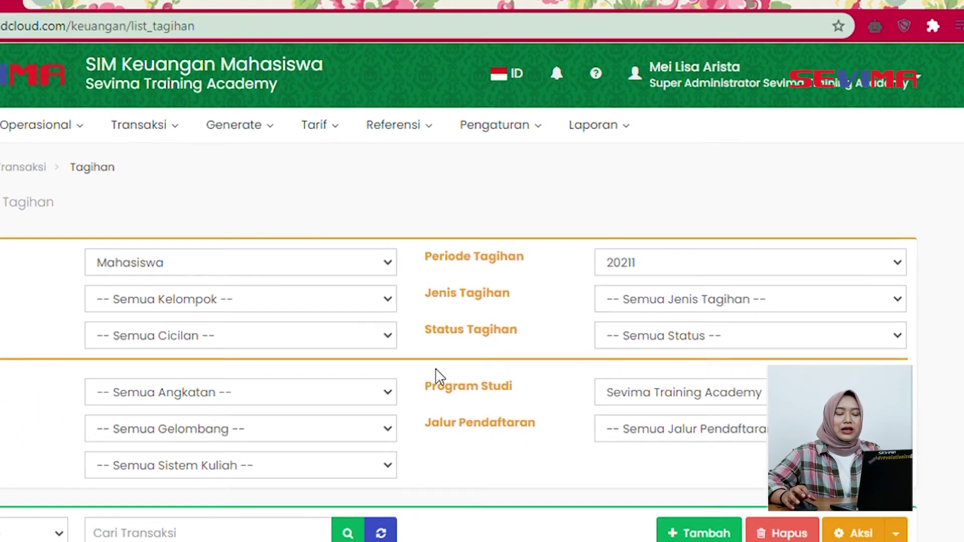
# In the Tagihan settings, set the Kuliah bill group's period to 2021 Gasal and save the settings
pyautogui.moveTo(507, 129)
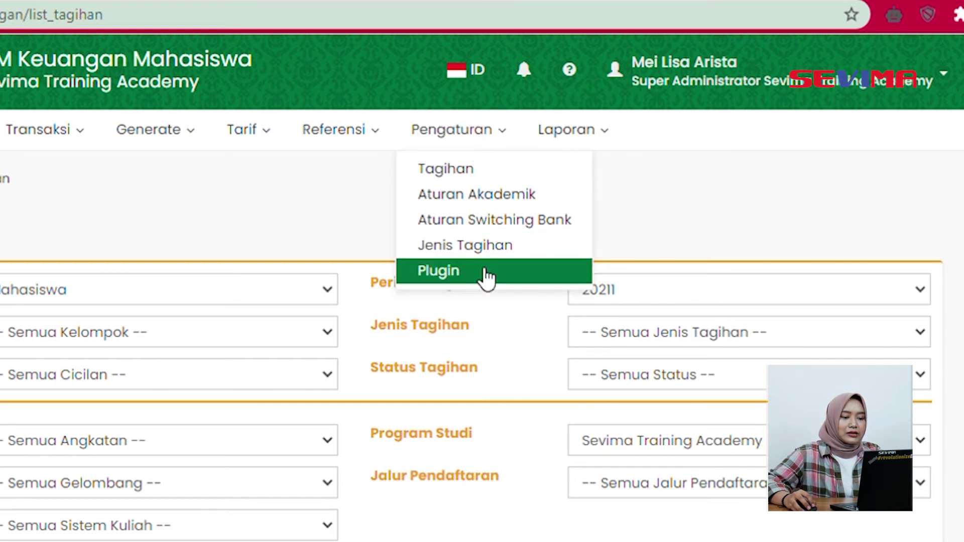
pyautogui.click(477, 171)
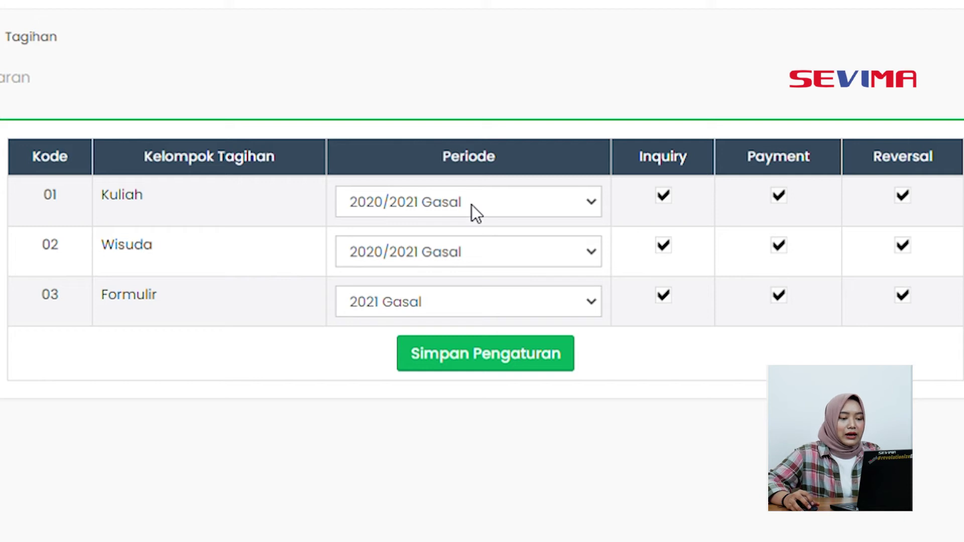
pyautogui.click(456, 203)
pyautogui.click(459, 252)
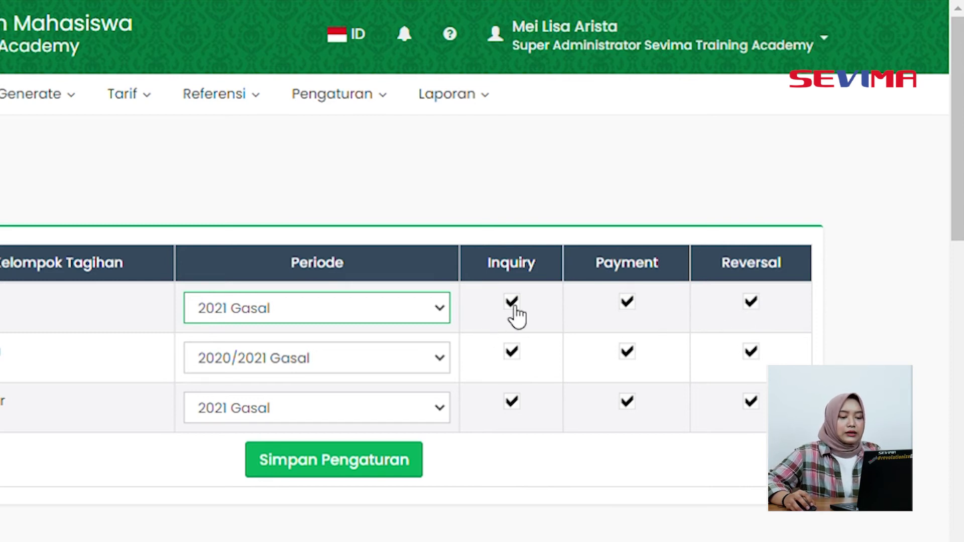
pyautogui.click(395, 459)
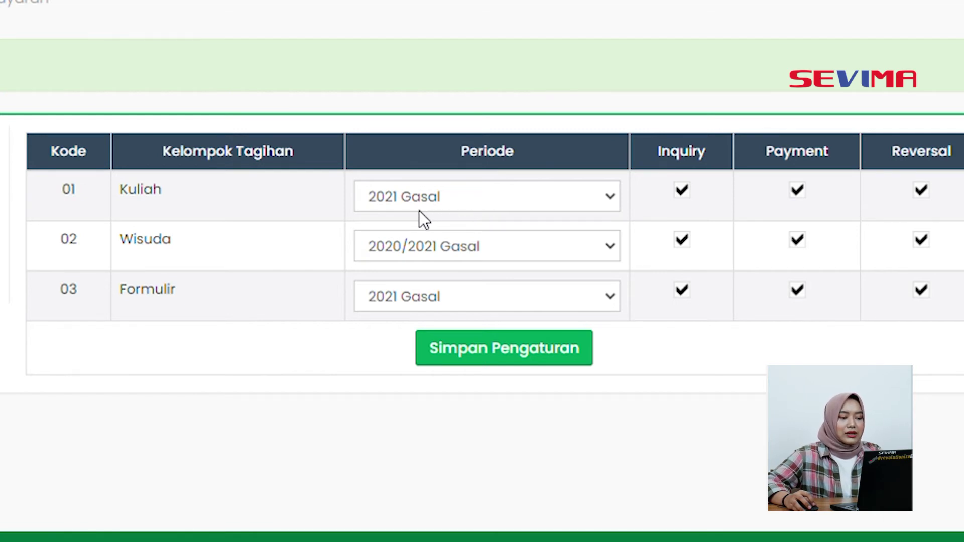
# Add an Aturan Akademik entry for KRS with account type SPP and the bill check set to the "Periode Saat" option
pyautogui.scroll(2, 419, 211)
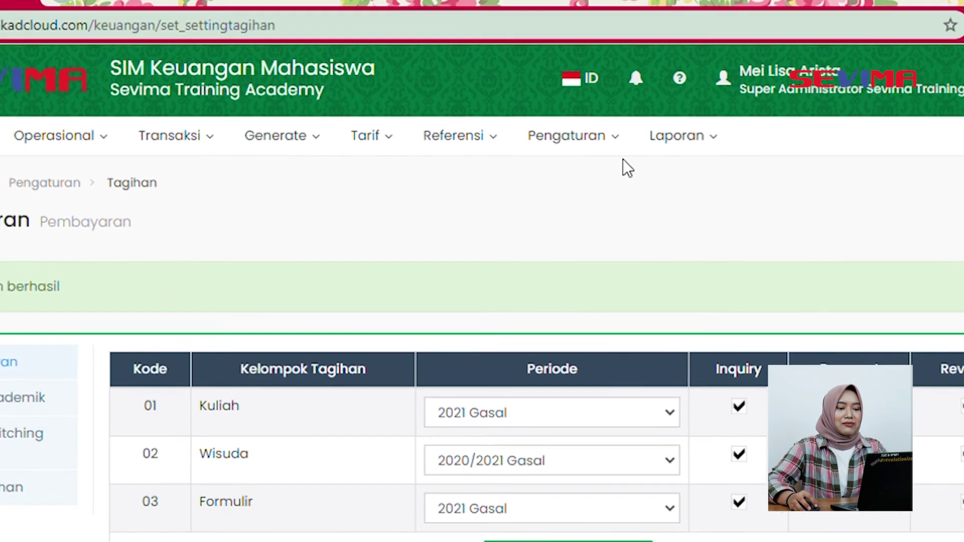
pyautogui.click(562, 123)
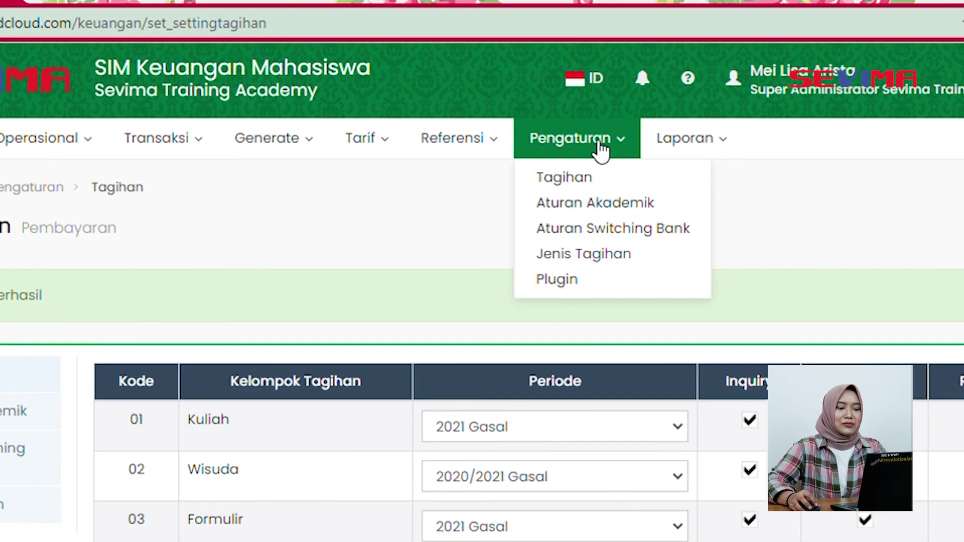
pyautogui.click(631, 206)
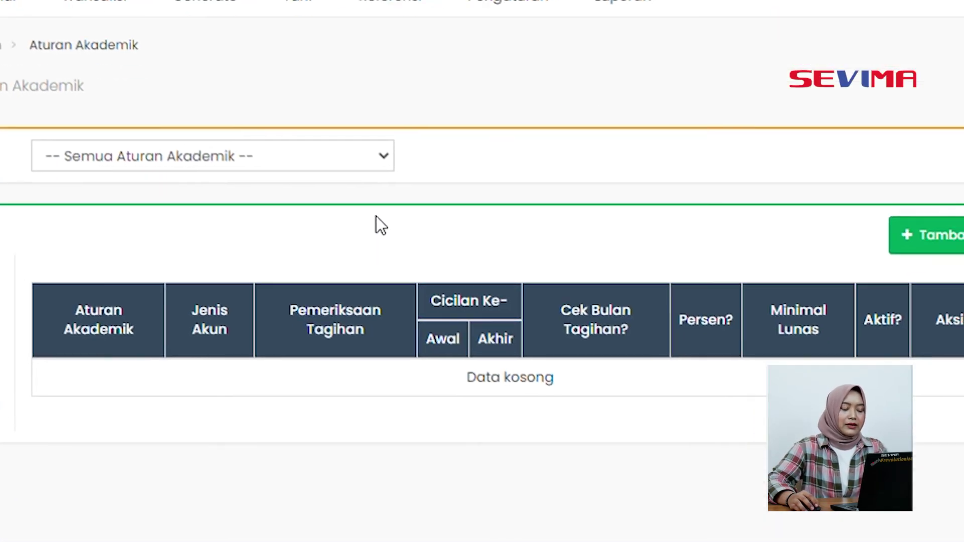
pyautogui.click(934, 236)
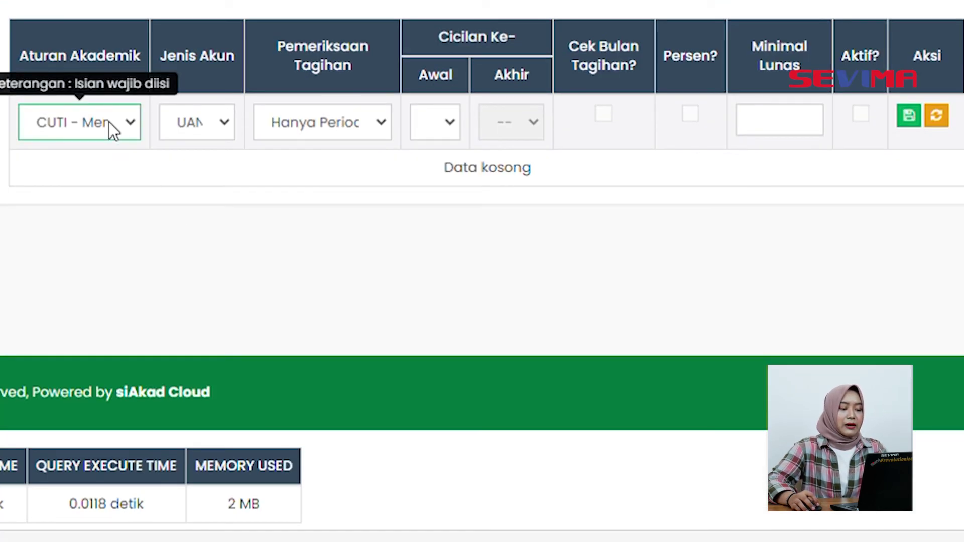
pyautogui.click(128, 220)
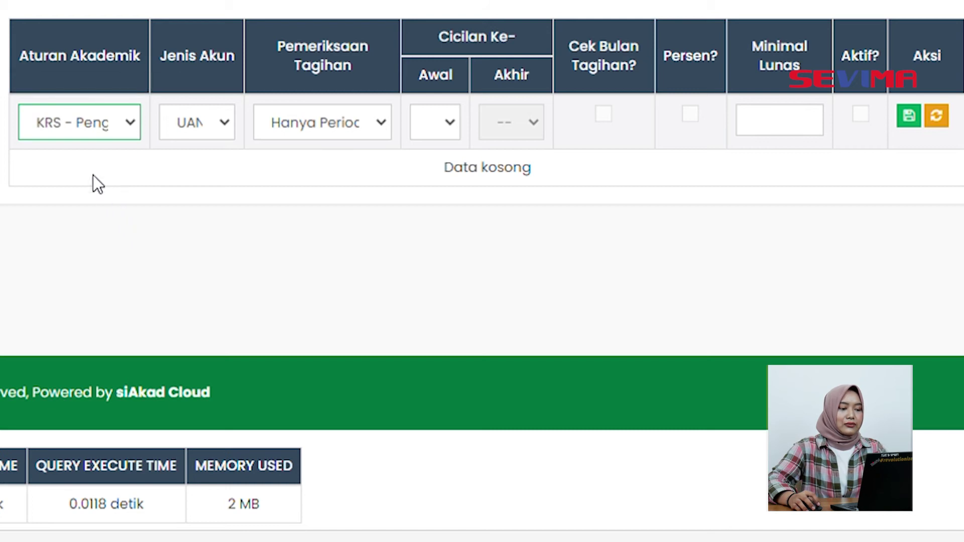
pyautogui.click(192, 122)
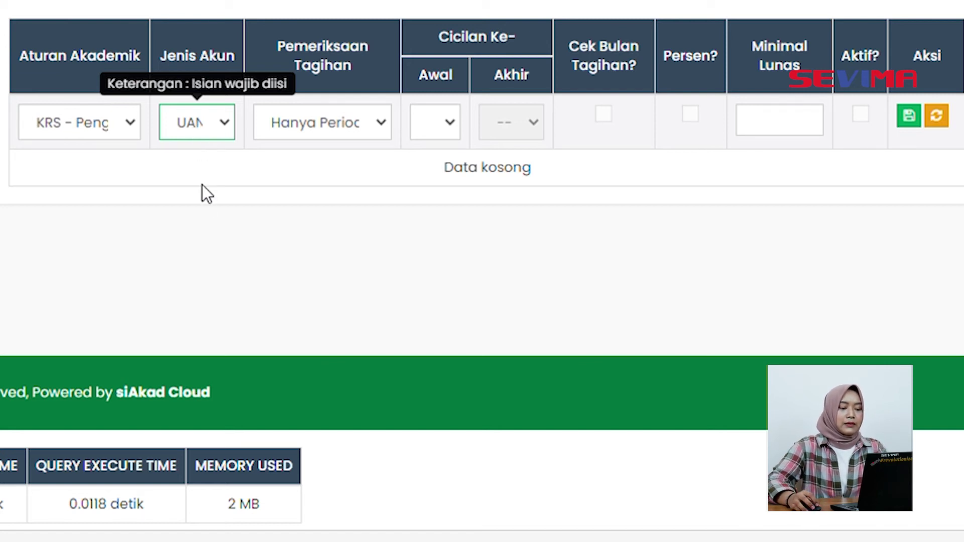
pyautogui.click(240, 270)
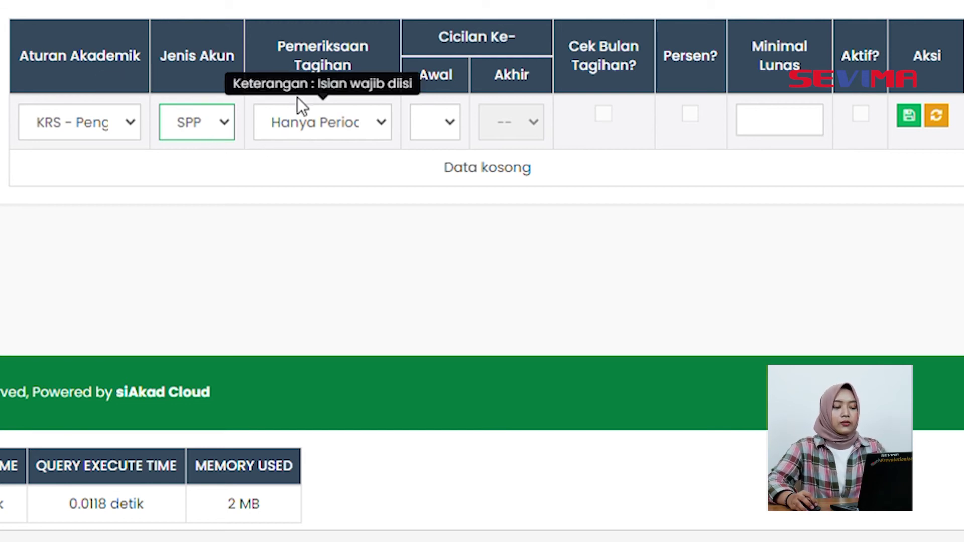
pyautogui.click(349, 131)
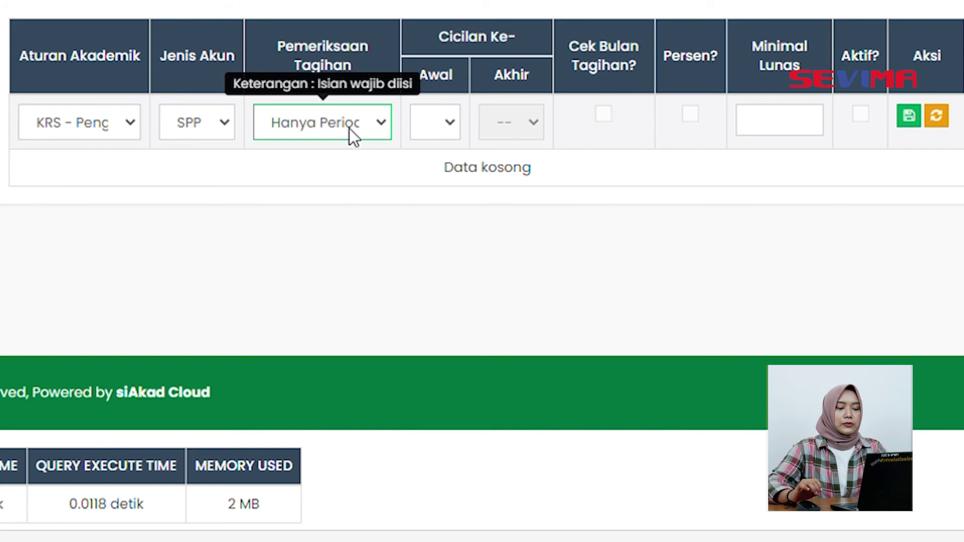
pyautogui.click(376, 180)
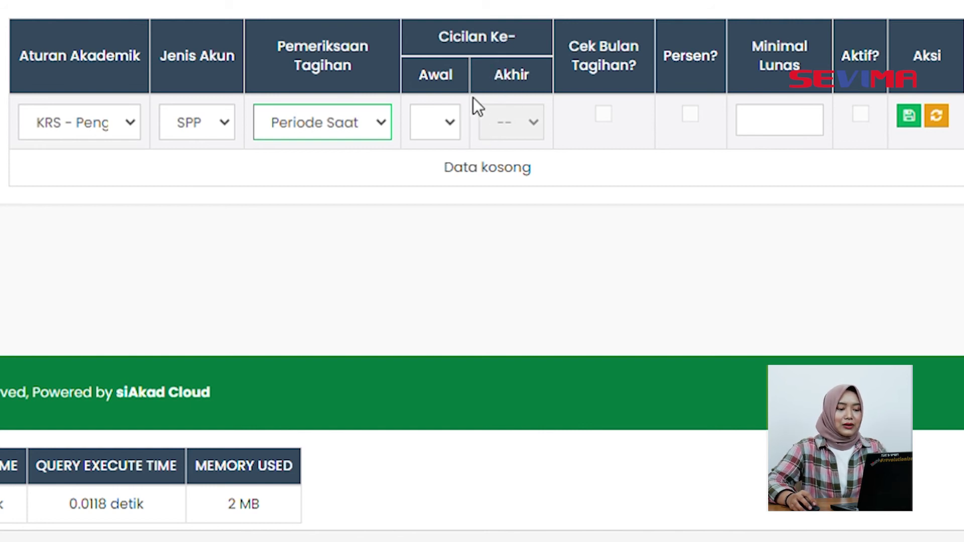
# Set the academic rule's minimum payment to 100 as a percentage, mark the rule active and save it
pyautogui.click(693, 116)
pyautogui.click(668, 131)
pyautogui.write('100')
pyautogui.hotkey('ctrl', 'a')
pyautogui.press('BackSpace')
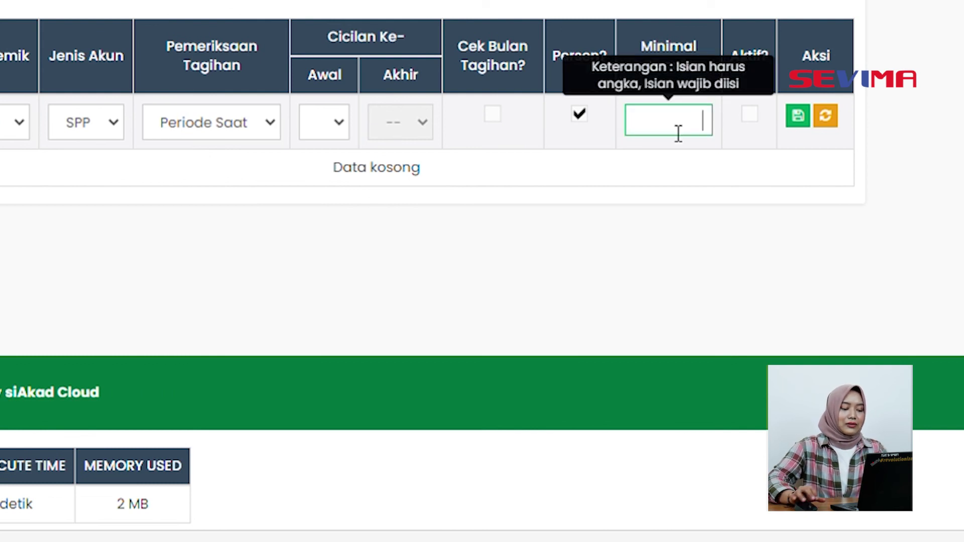
pyautogui.write('100')
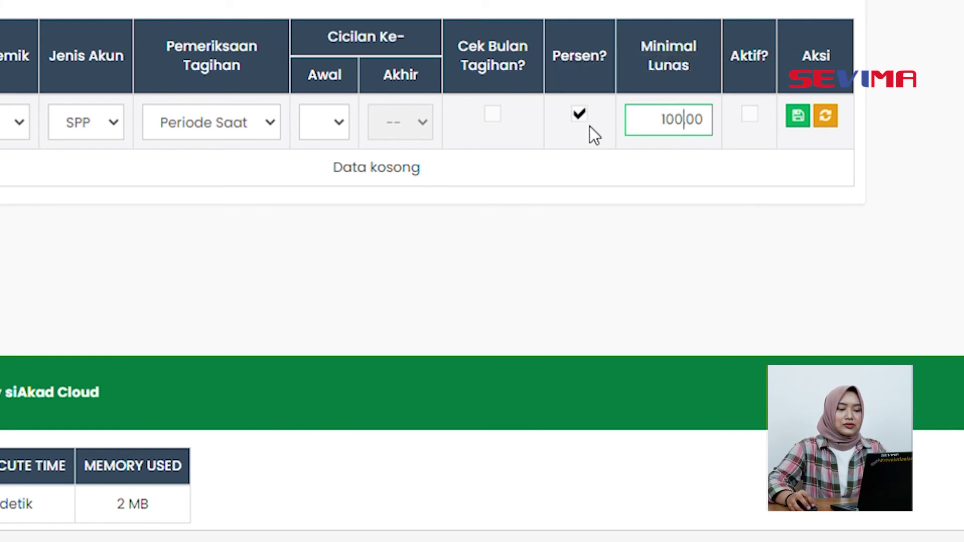
pyautogui.click(580, 116)
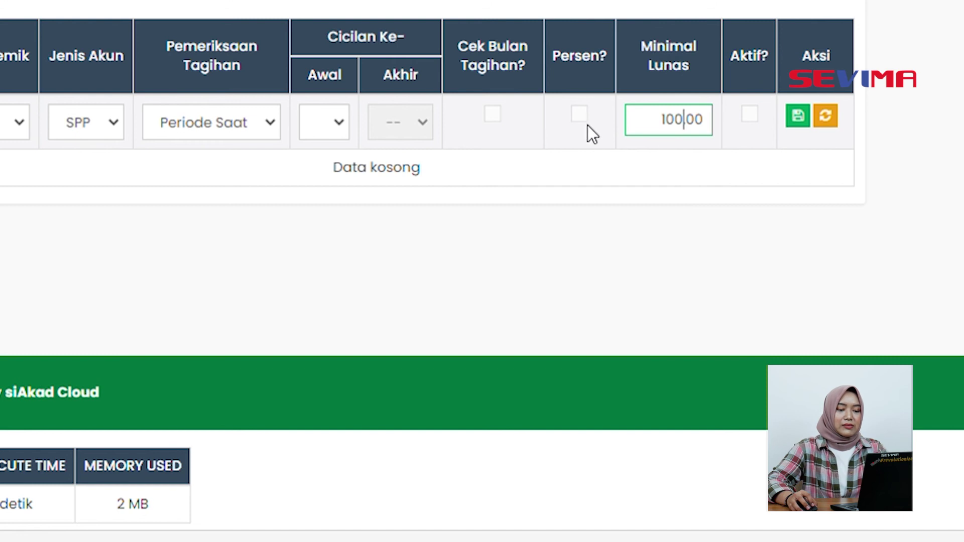
pyautogui.click(580, 114)
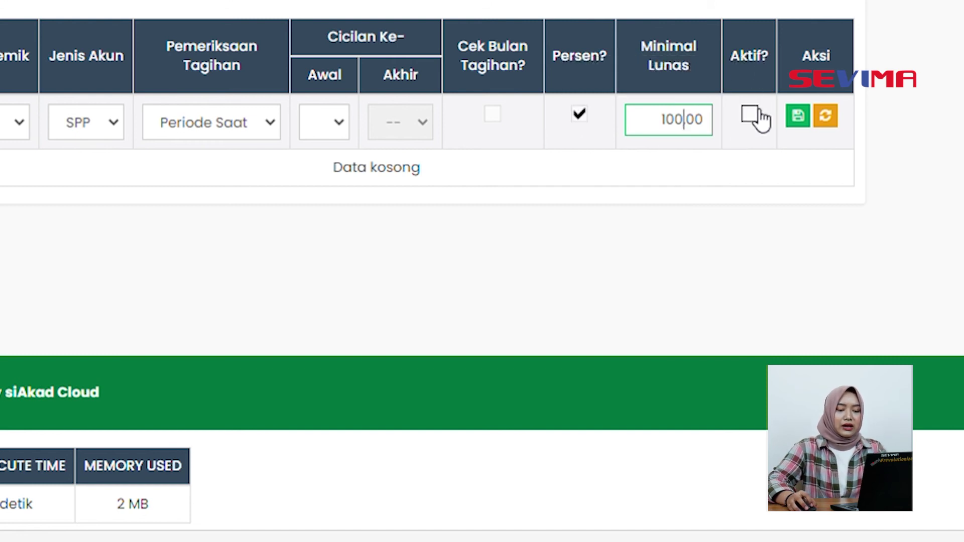
pyautogui.click(799, 118)
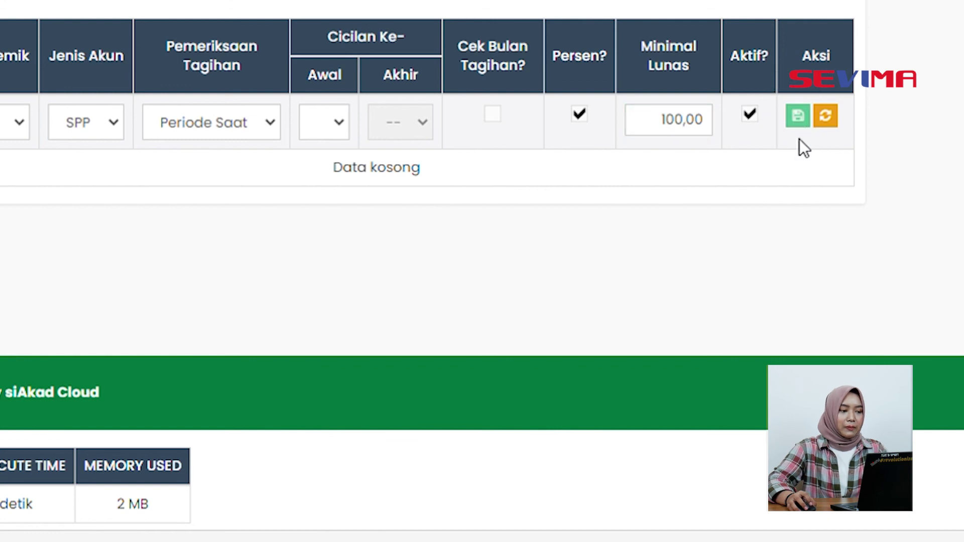